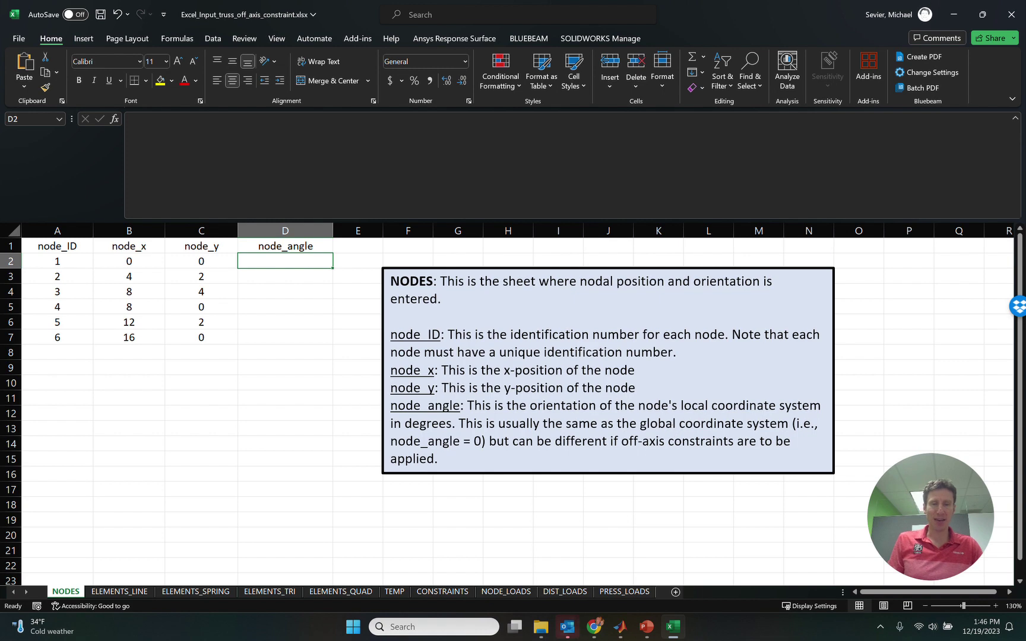
# Step: Switch to the PowerPoint truss diagram to check the roller support's angle at node 6
pyautogui.click(646, 634)
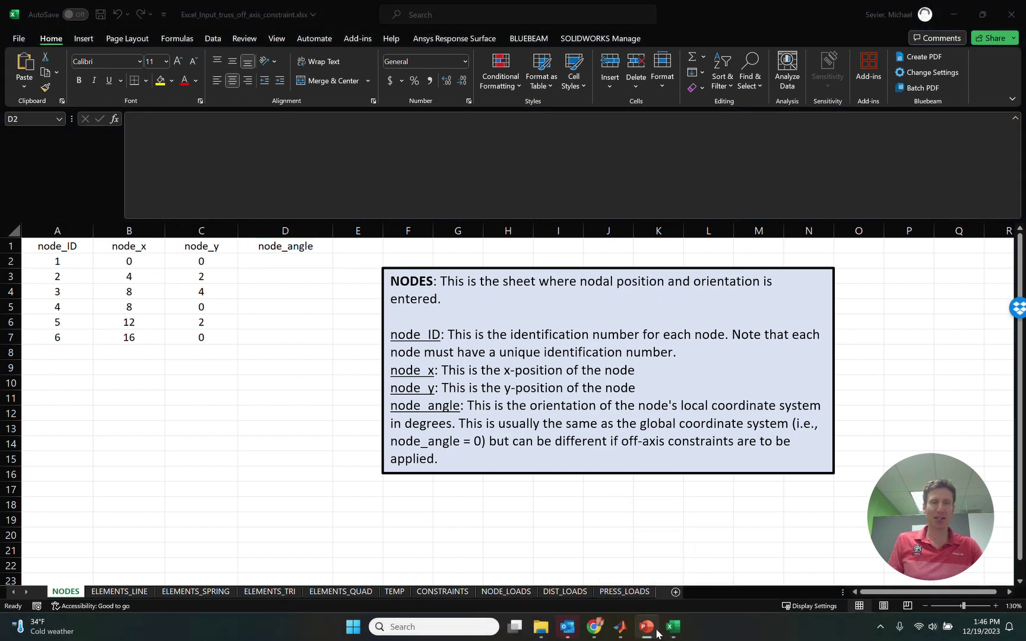
pyautogui.click(646, 634)
pyautogui.moveTo(646, 634)
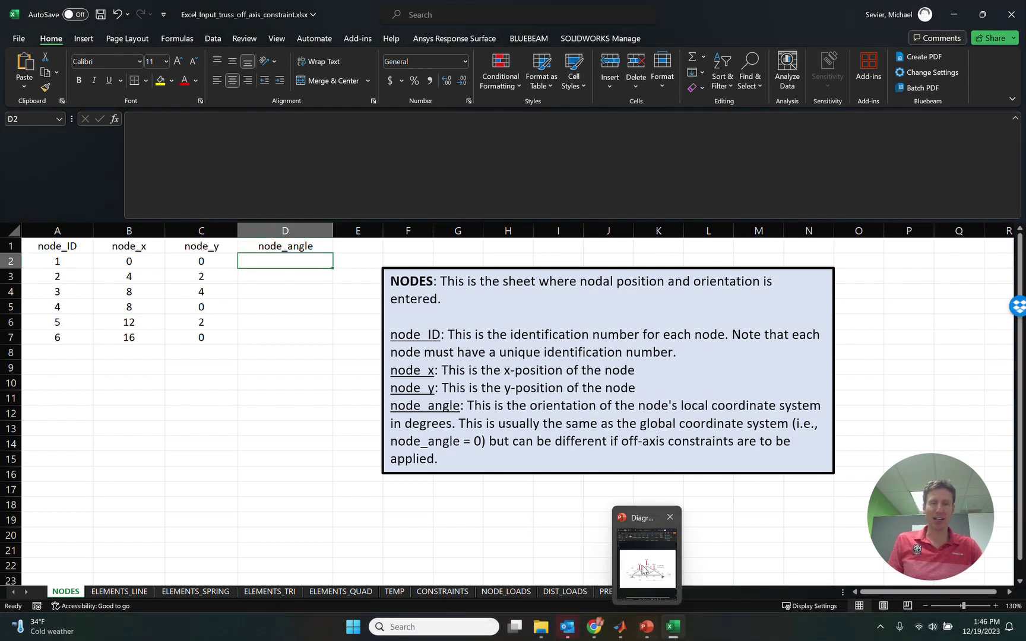
pyautogui.click(644, 555)
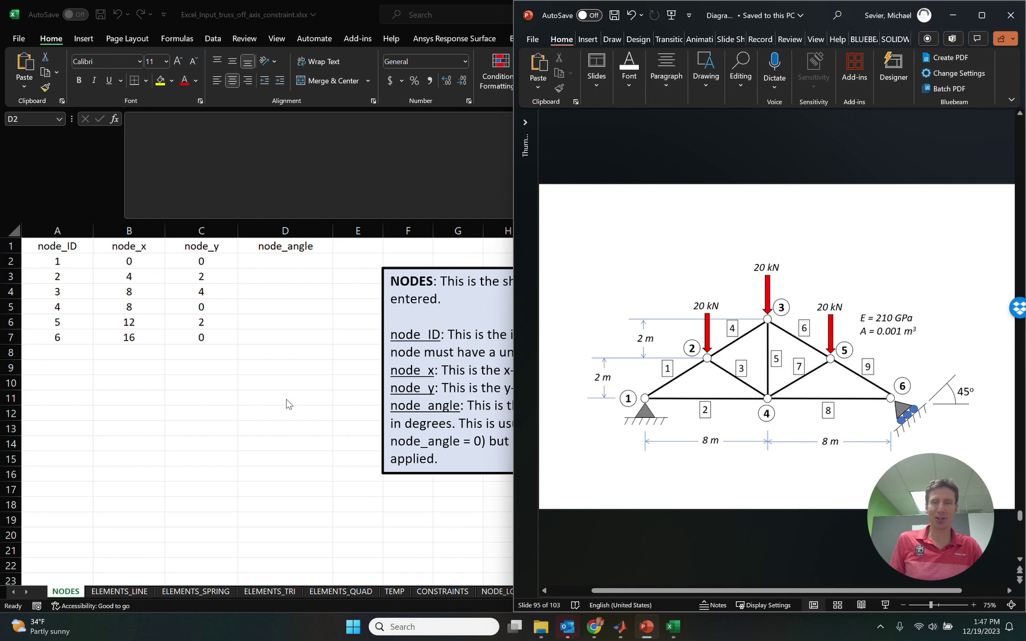
# Step: Return to the Excel workbook and set node 6's node_angle to 45
pyautogui.hotkey('alt', 'Tab')
pyautogui.click(285, 336)
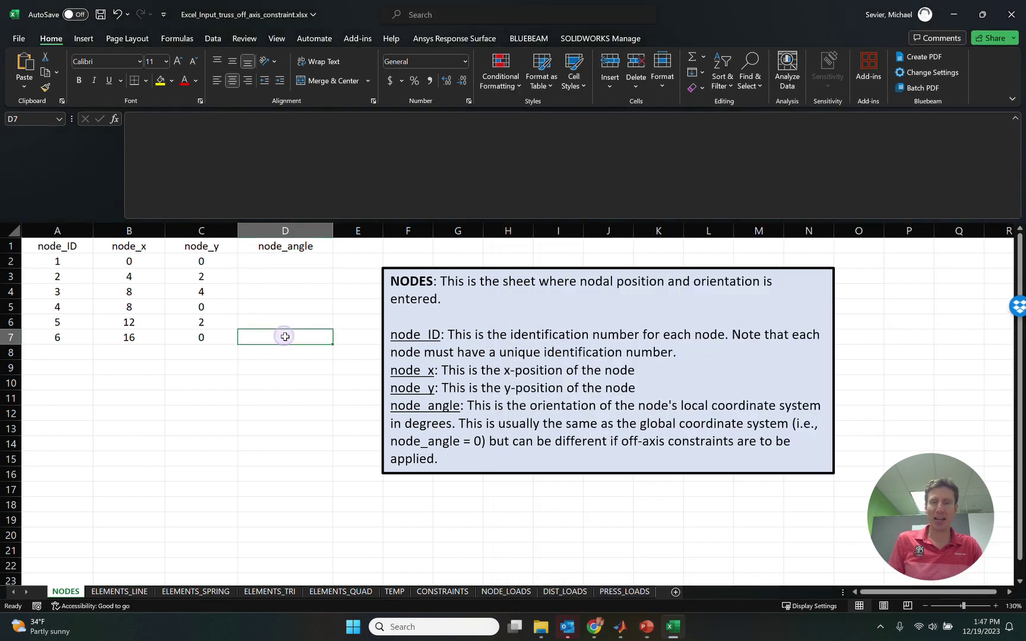
pyautogui.write('45')
# Step: Set node_angle to 0 for nodes 1 through 5 in the NODES sheet
pyautogui.click(287, 321)
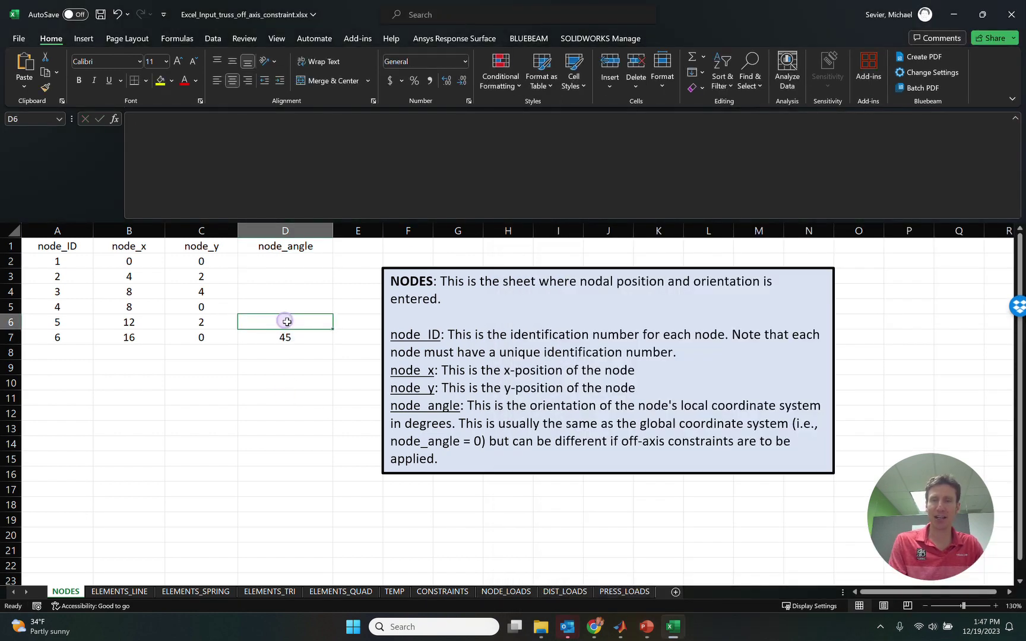
pyautogui.write('0')
pyautogui.press('Up')
pyautogui.write('0')
pyautogui.press('Up')
pyautogui.write('0')
pyautogui.press('Up')
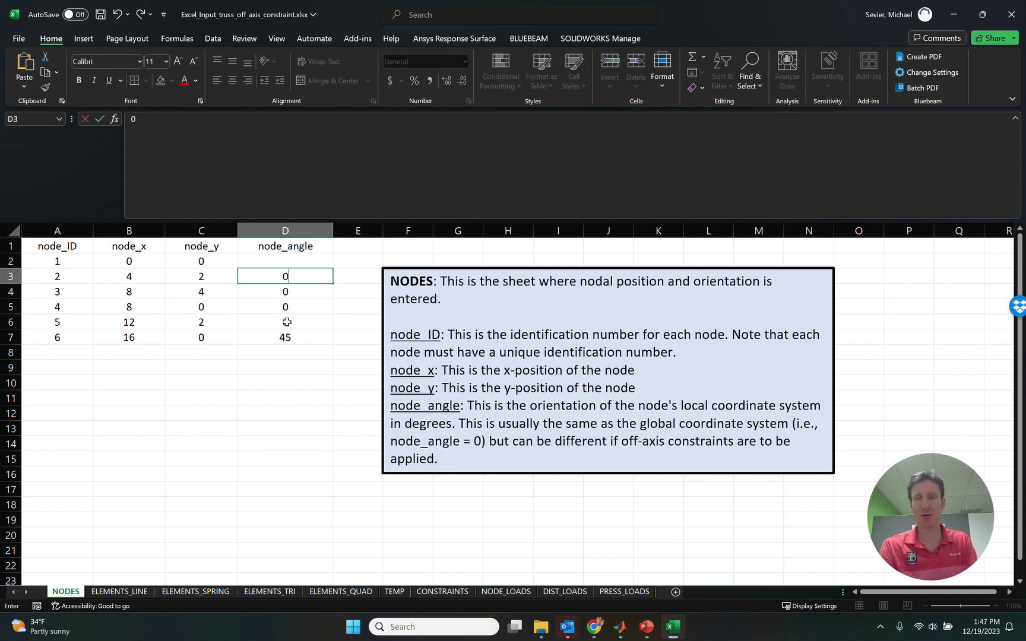
pyautogui.write('0')
pyautogui.press('Up')
pyautogui.write('0')
pyautogui.press('Return')
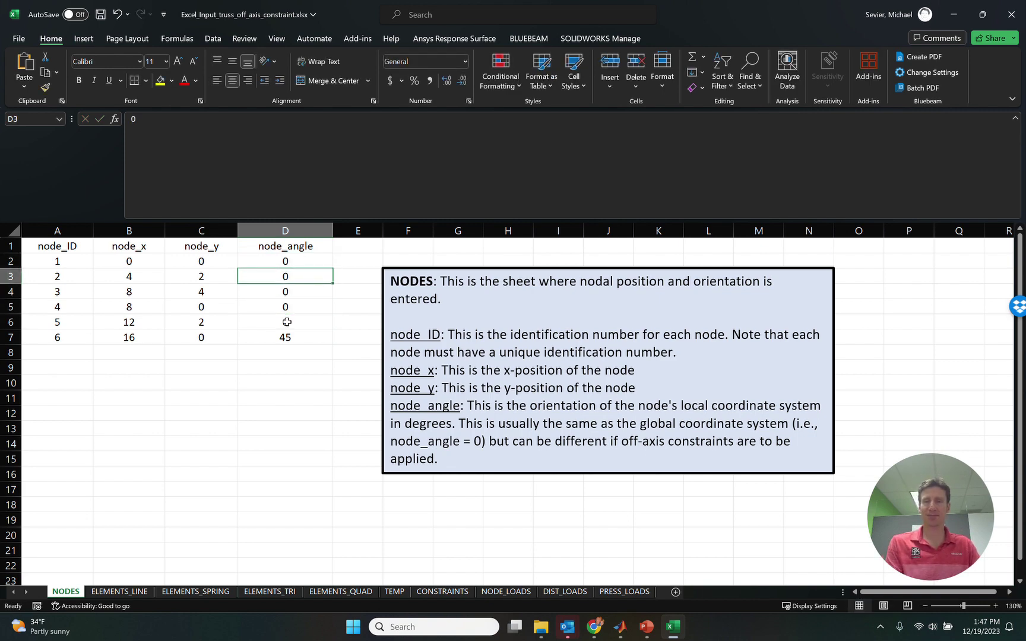
# Step: In the ELEMENTS_LINE sheet, fill the elem_ID column with the numbers 1 through 9
pyautogui.click(123, 592)
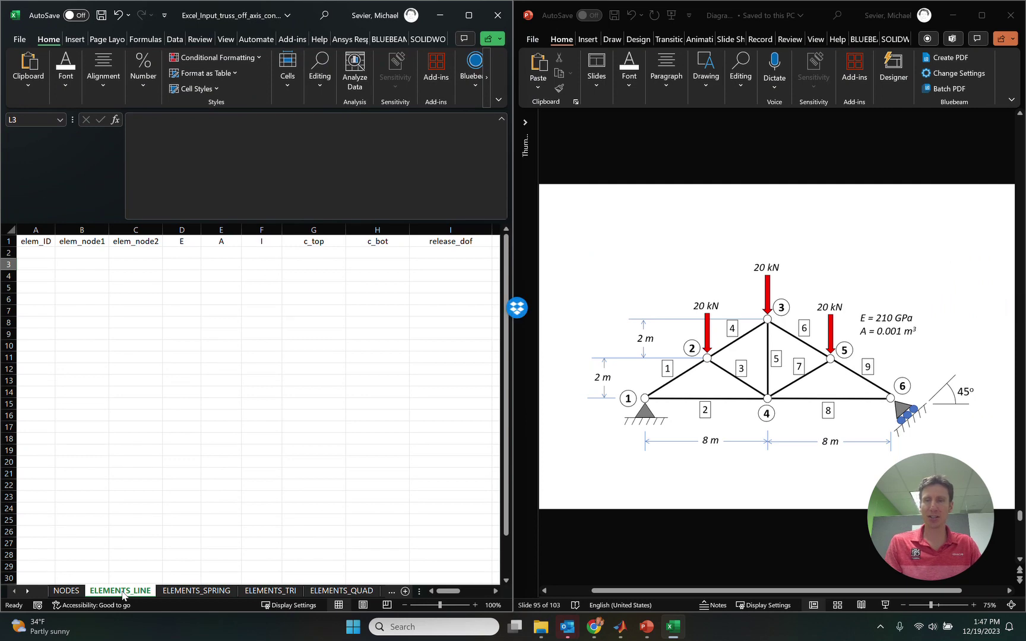
pyautogui.click(84, 425)
pyautogui.scroll(1, 89, 423)
pyautogui.scroll(1, 89, 422)
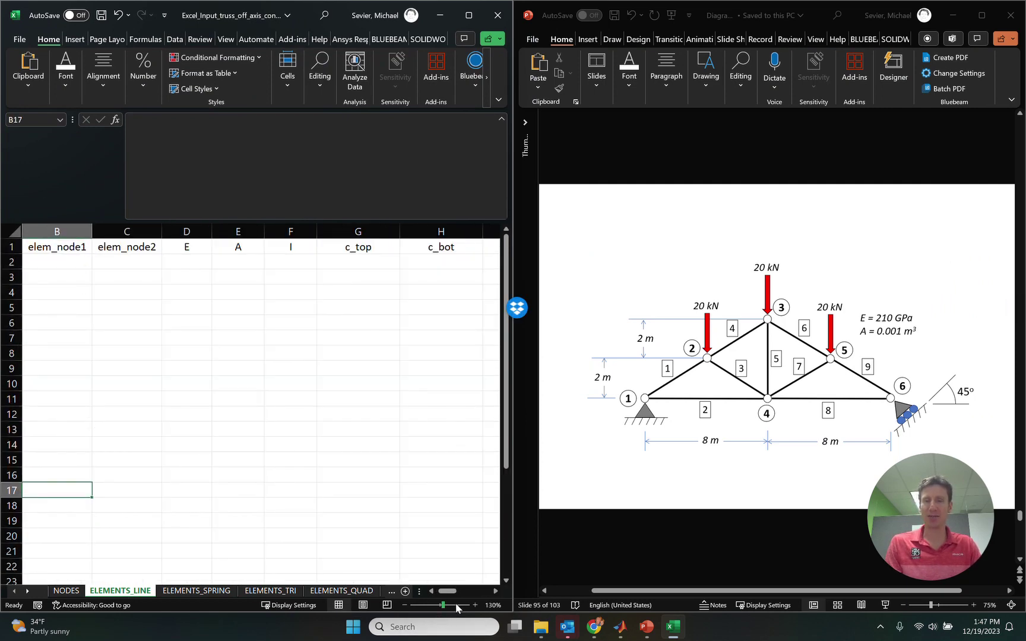
pyautogui.moveTo(449, 591); pyautogui.dragTo(440, 591)
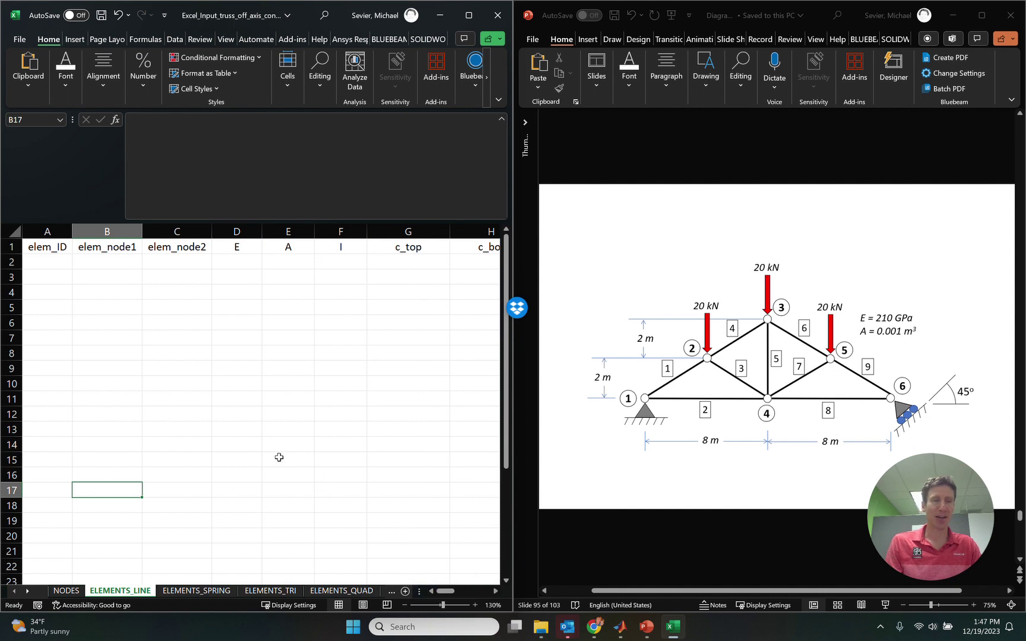
pyautogui.click(56, 260)
pyautogui.write('1')
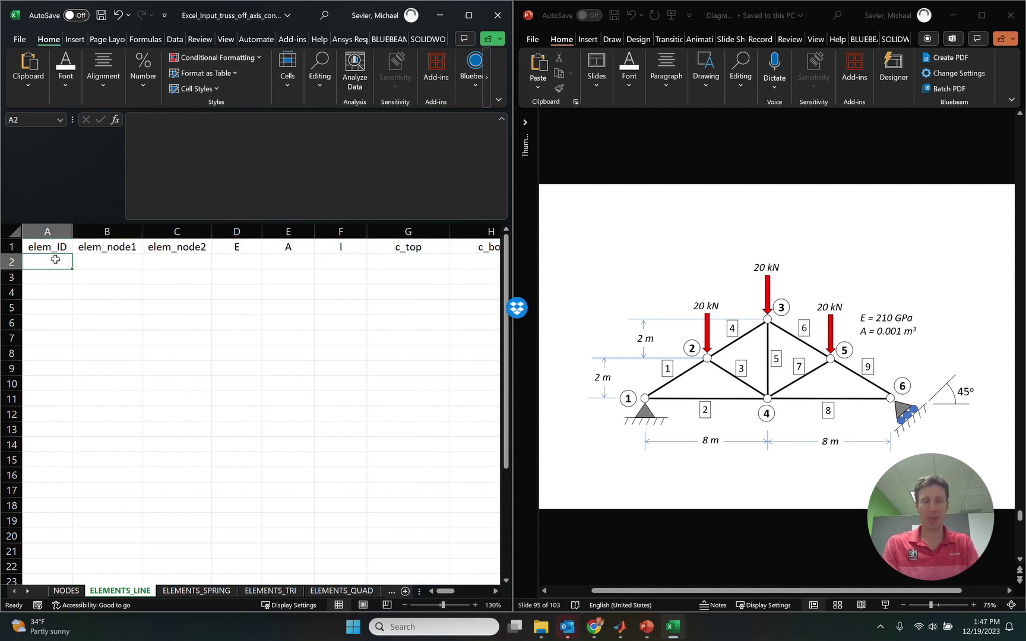
pyautogui.press('Return')
pyautogui.write('2')
pyautogui.press('Return')
pyautogui.write('3')
pyautogui.press('Return')
pyautogui.write('4')
pyautogui.press('Return')
pyautogui.write('5')
pyautogui.press('Return')
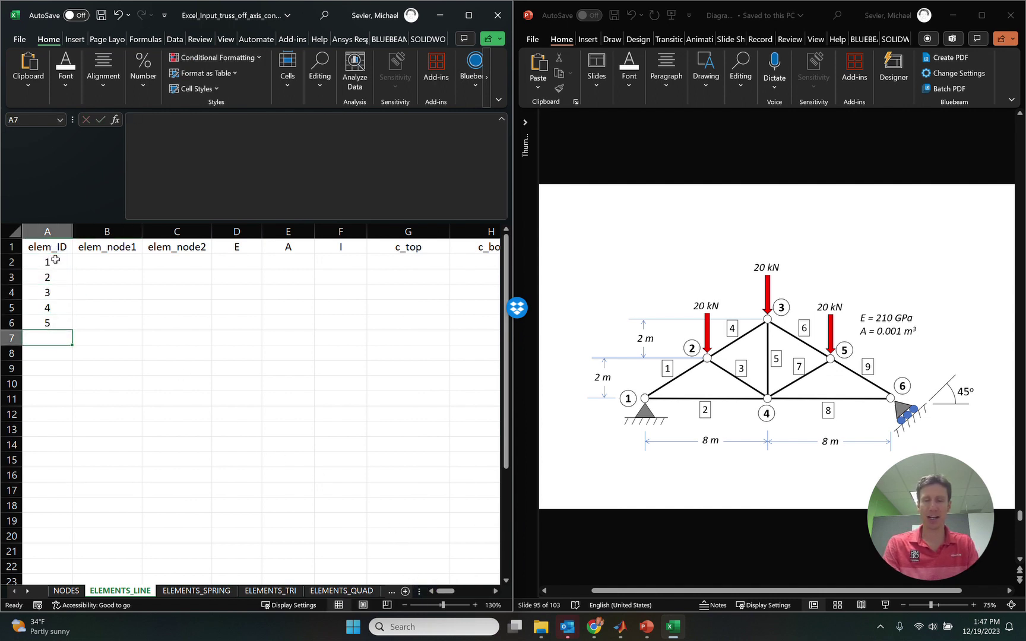
pyautogui.write('6')
pyautogui.press('Return')
pyautogui.write('7')
pyautogui.press('Return')
pyautogui.write('8 9')
pyautogui.press('Tab')
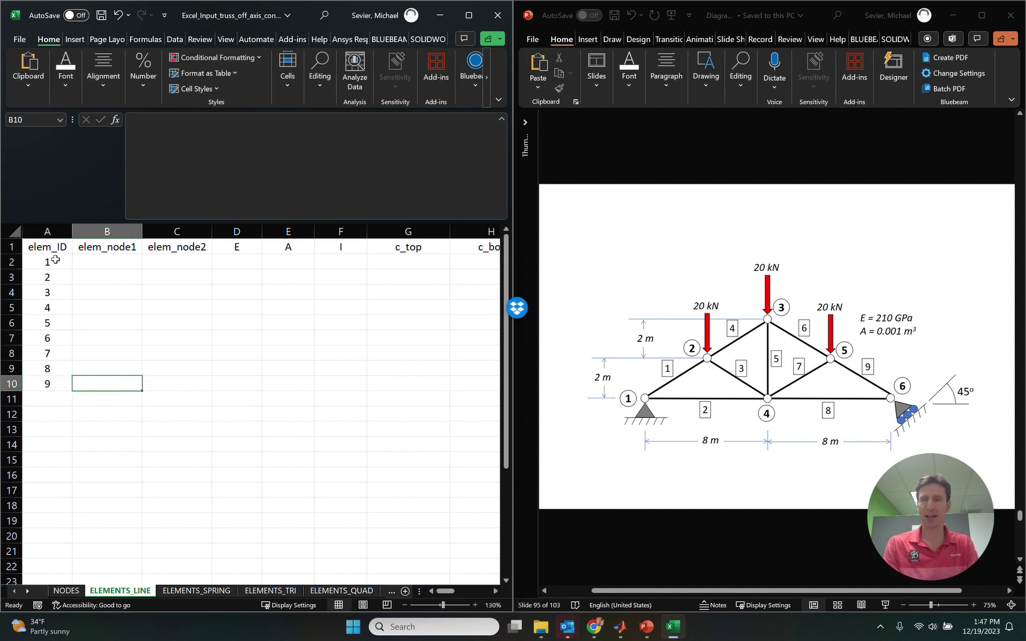
# Step: Define element 1's connectivity with elem_node1 as 1 and elem_node2 as 2
pyautogui.press('Up')
pyautogui.press('Up')
pyautogui.press('Up')
pyautogui.press('Up')
pyautogui.press('Up')
pyautogui.press('Up')
pyautogui.press('Up')
pyautogui.press('Up')
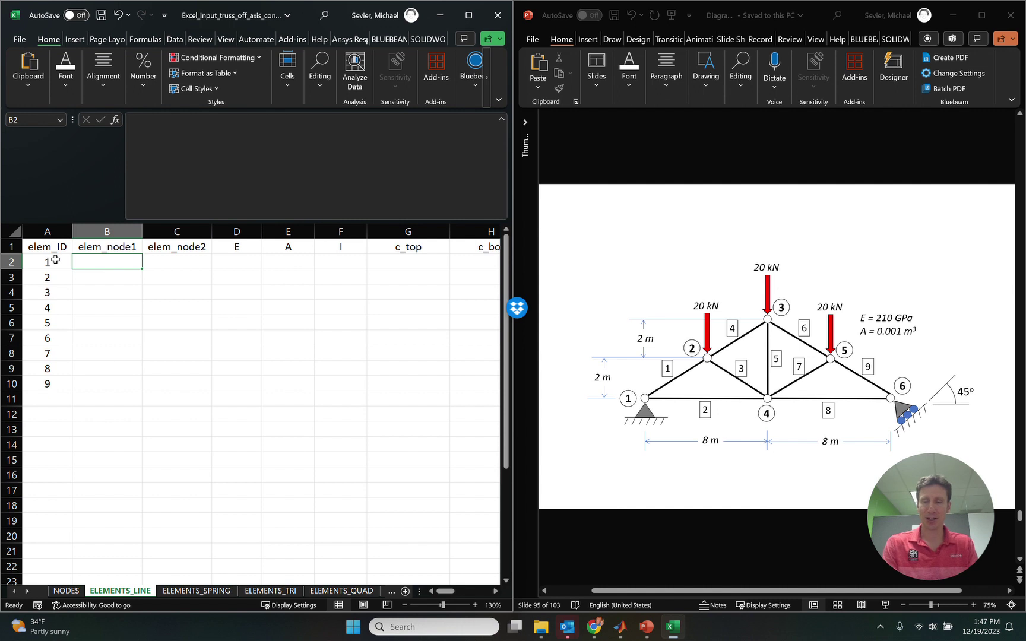
pyautogui.write('1')
pyautogui.press('Tab')
pyautogui.write('2')
pyautogui.press('Return')
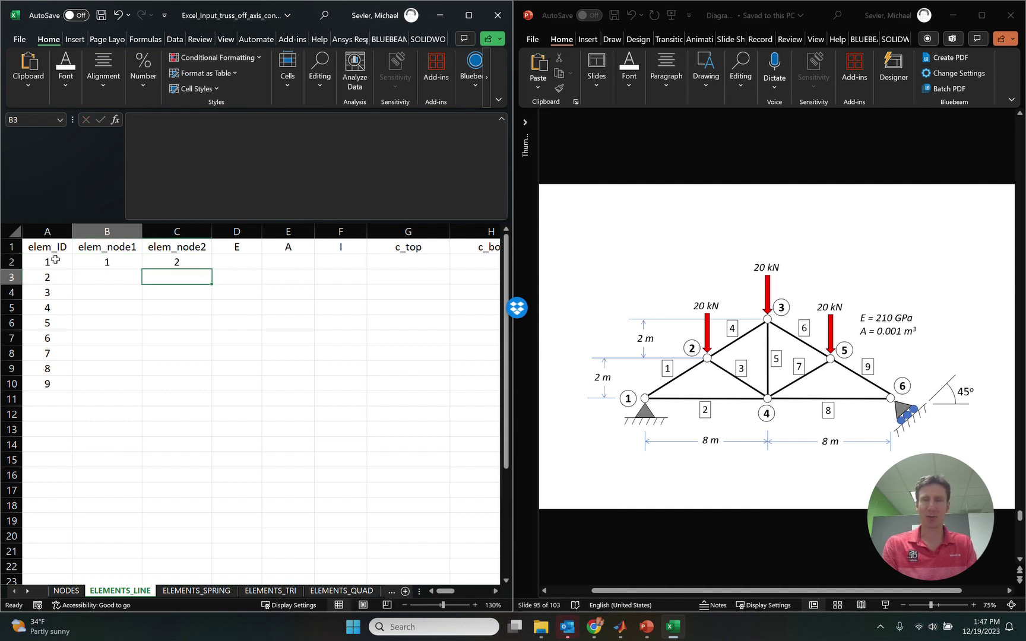
# Step: Define the node pairs of elements 2 and 3 as 1–4 and 2–4
pyautogui.write('1')
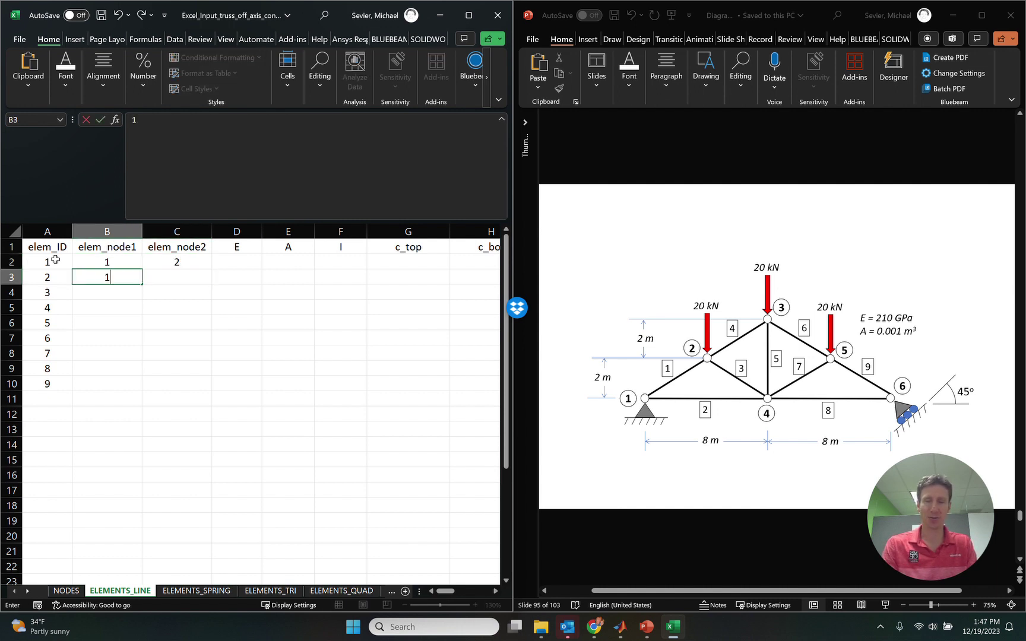
pyautogui.press('Tab')
pyautogui.write('4')
pyautogui.press('Return')
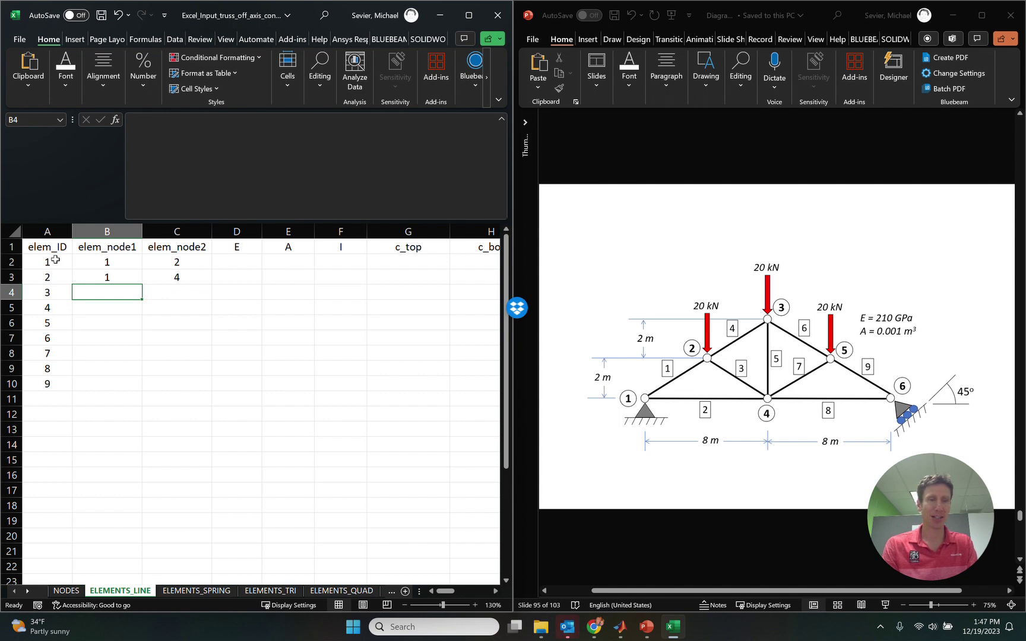
pyautogui.write('2')
pyautogui.press('Tab')
pyautogui.write('4')
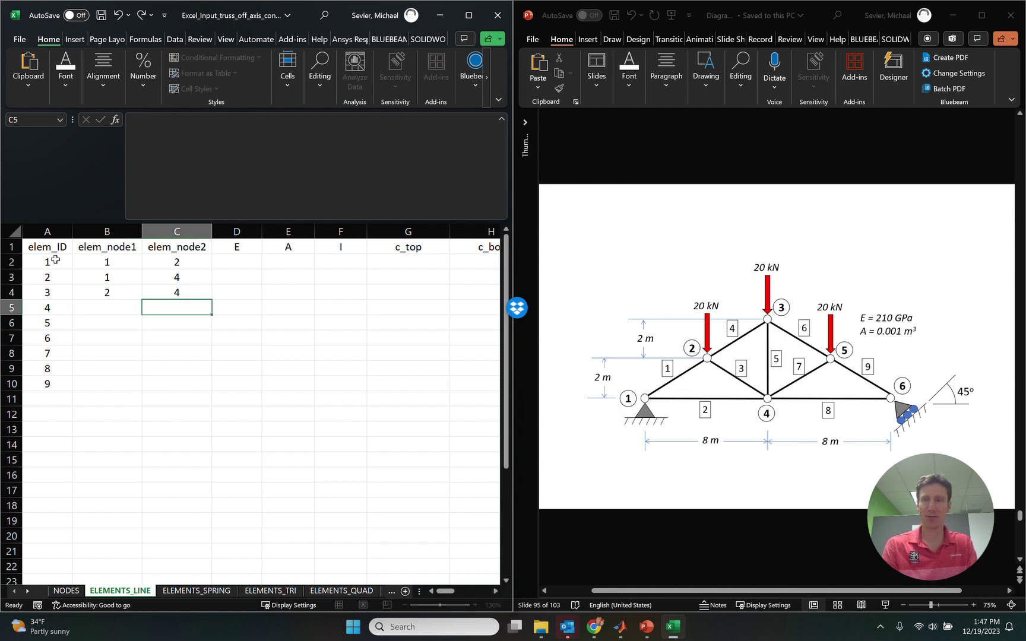
pyautogui.press('Return')
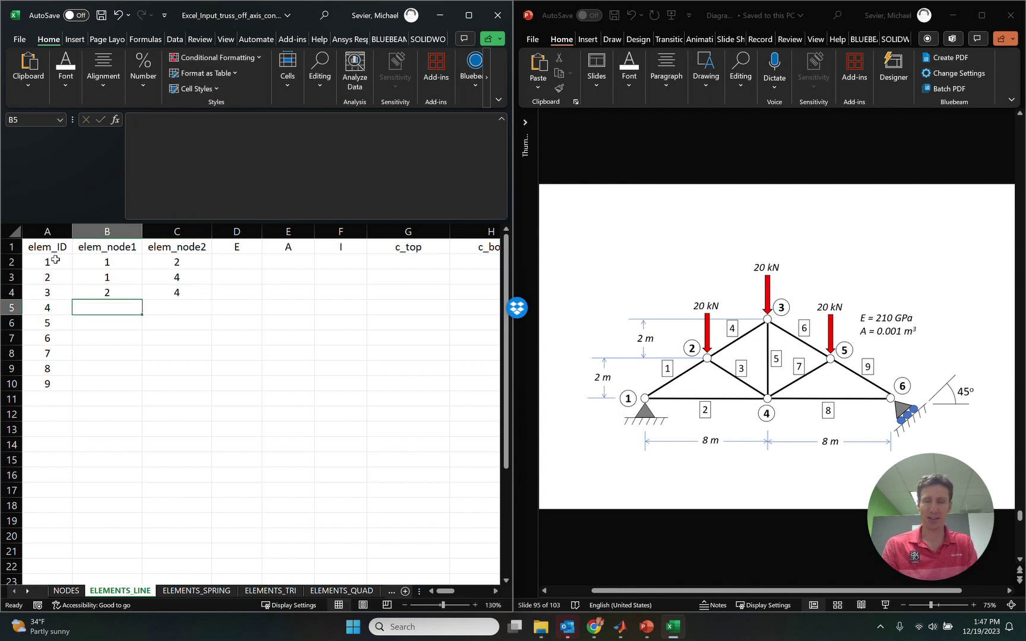
# Step: Define the node pairs of elements 4 and 5 as 2–3 and 3–4
pyautogui.write('2')
pyautogui.press('Tab')
pyautogui.write('3')
pyautogui.press('Return')
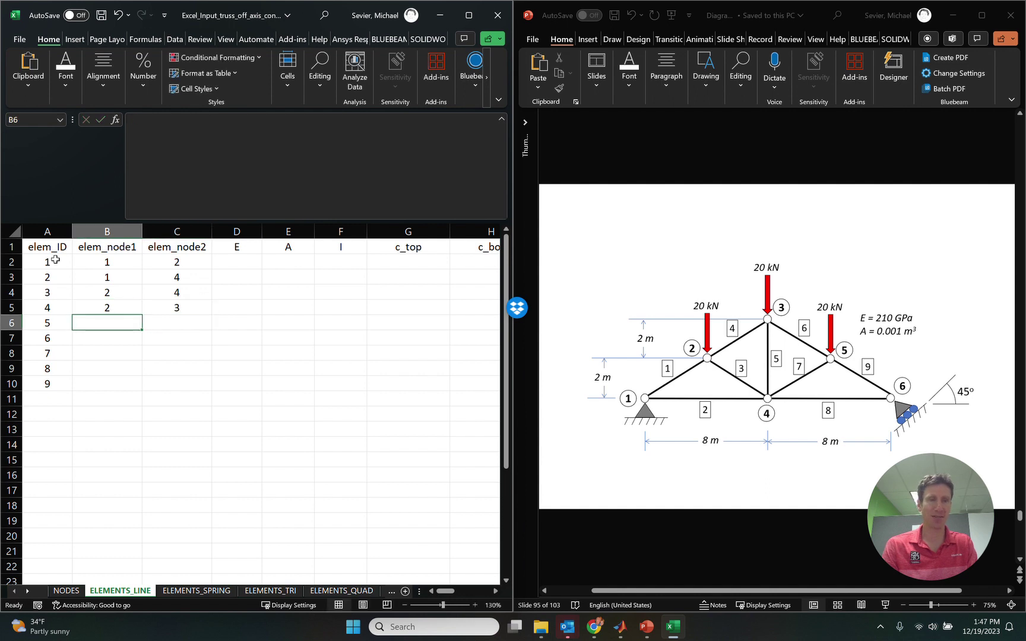
pyautogui.write('3')
pyautogui.press('Tab')
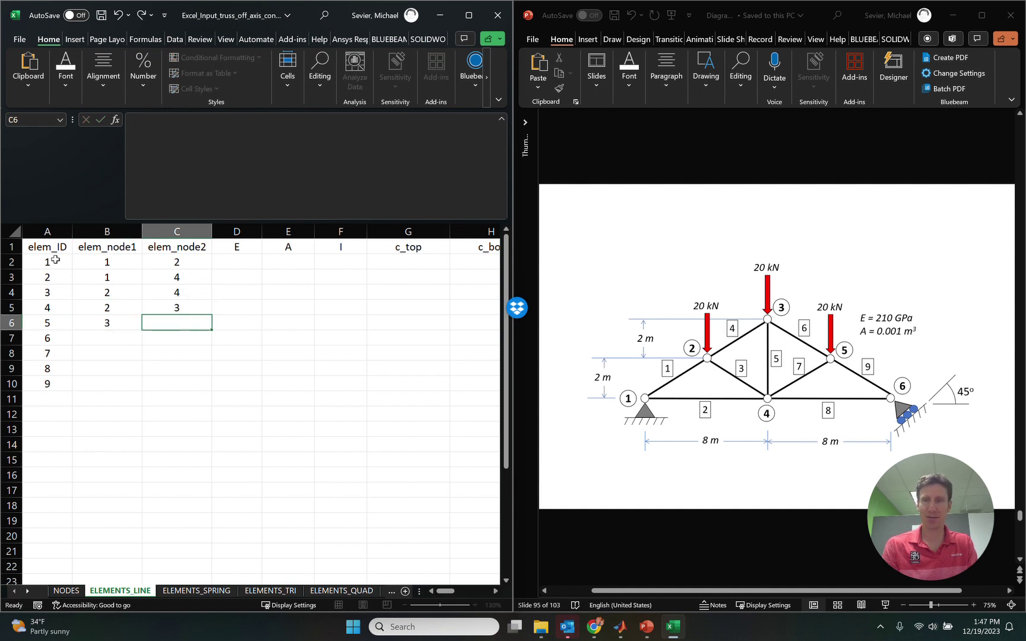
pyautogui.write('4')
pyautogui.press('Return')
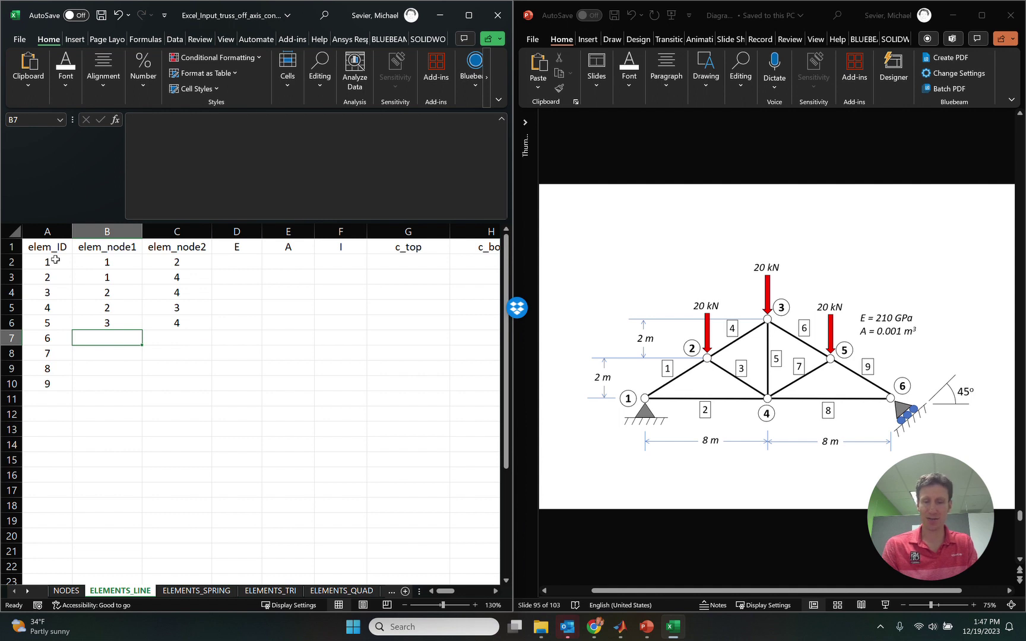
# Step: Define the node pairs of elements 6 and 7 as 3–5 and 4–5
pyautogui.write('3')
pyautogui.press('Tab')
pyautogui.write('5')
pyautogui.press('Return')
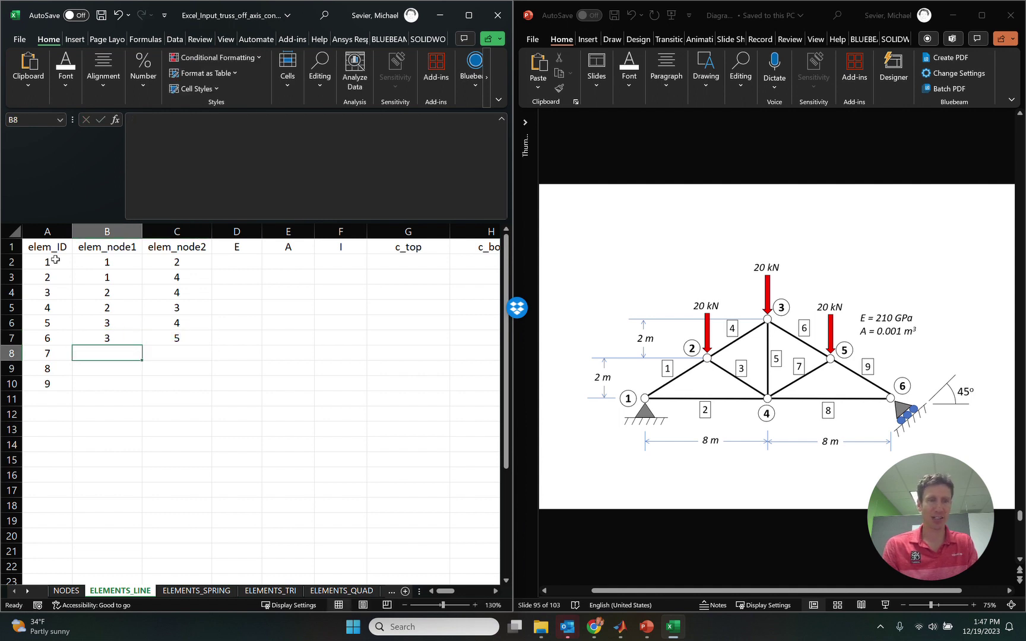
pyautogui.write('4')
pyautogui.press('Tab')
pyautogui.write('5')
pyautogui.press('Return')
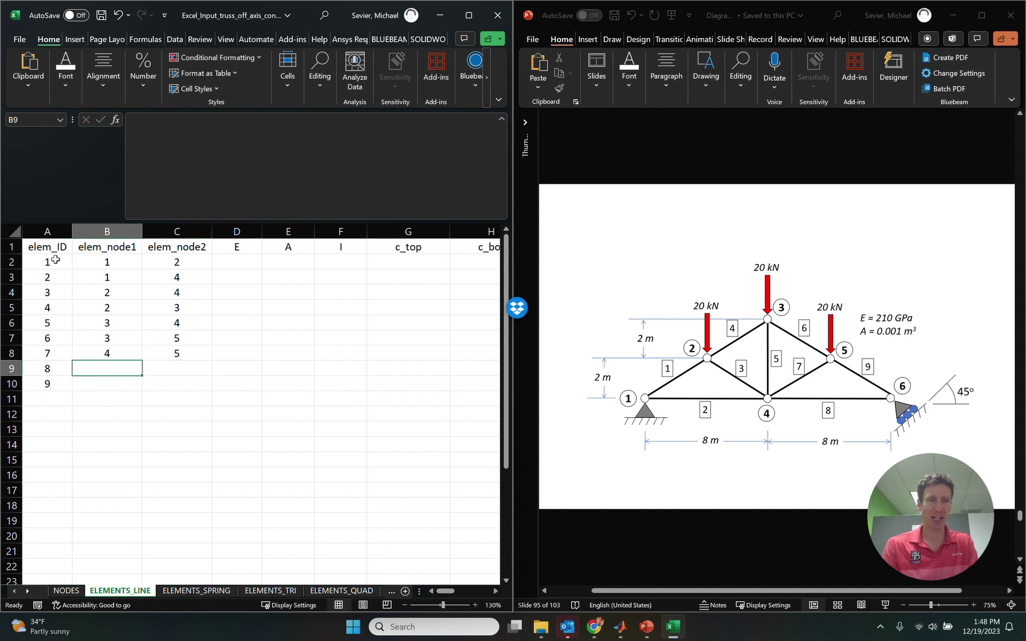
# Step: Define the node pairs of elements 8 and 9 as 4–6 and 5–6
pyautogui.write('4')
pyautogui.press('Tab')
pyautogui.write('6')
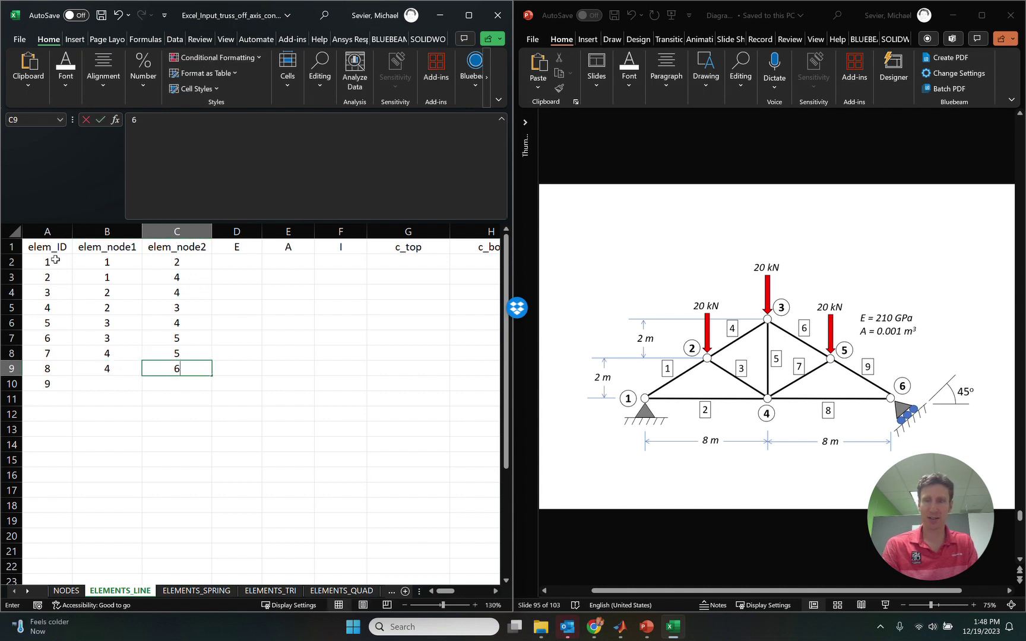
pyautogui.press('Return')
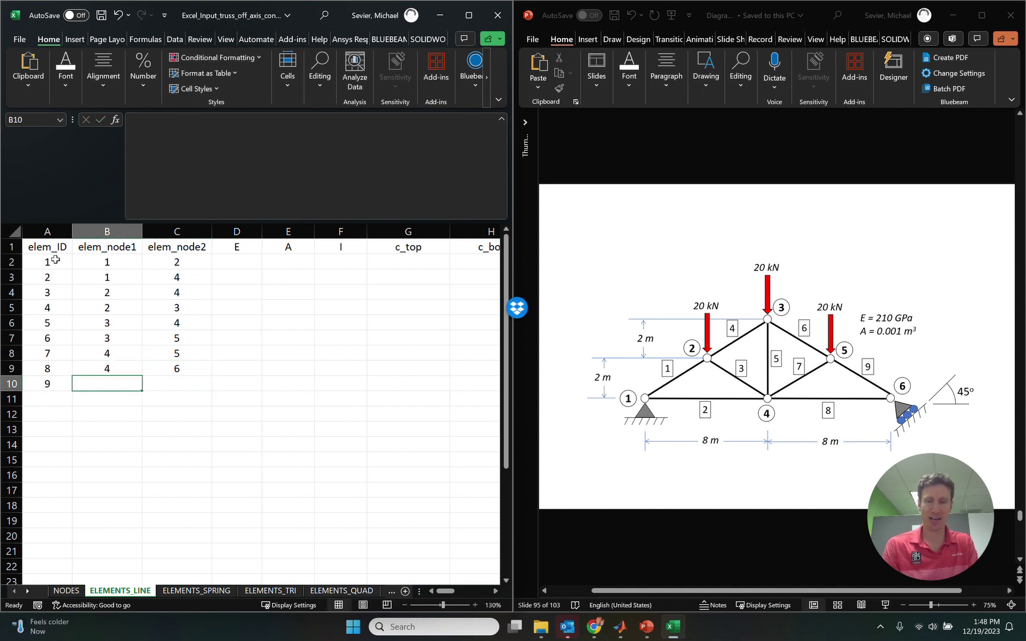
pyautogui.write('5')
pyautogui.press('Tab')
pyautogui.write('6')
pyautogui.press('Return')
pyautogui.press('Up')
pyautogui.press('Left')
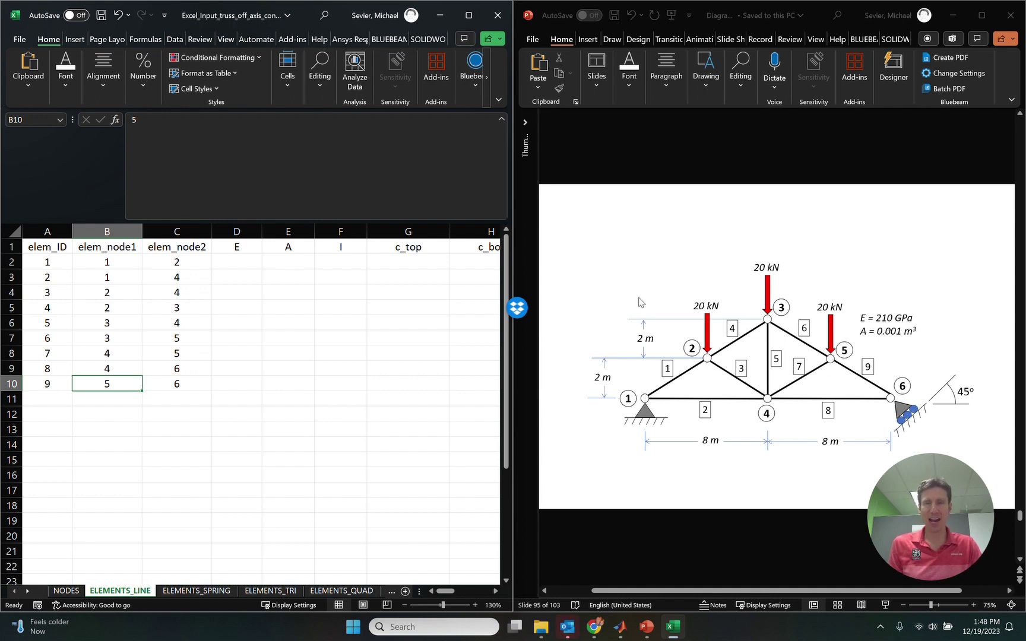
# Step: Set element 1's E value to 210E9 and its A value to 0.001
pyautogui.click(289, 298)
pyautogui.click(244, 263)
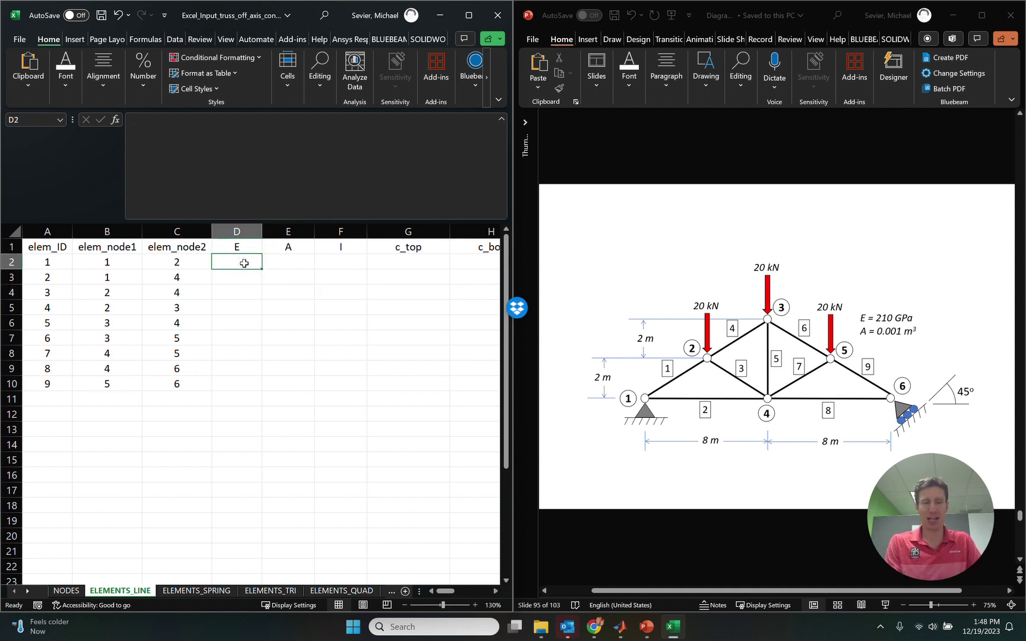
pyautogui.write('21')
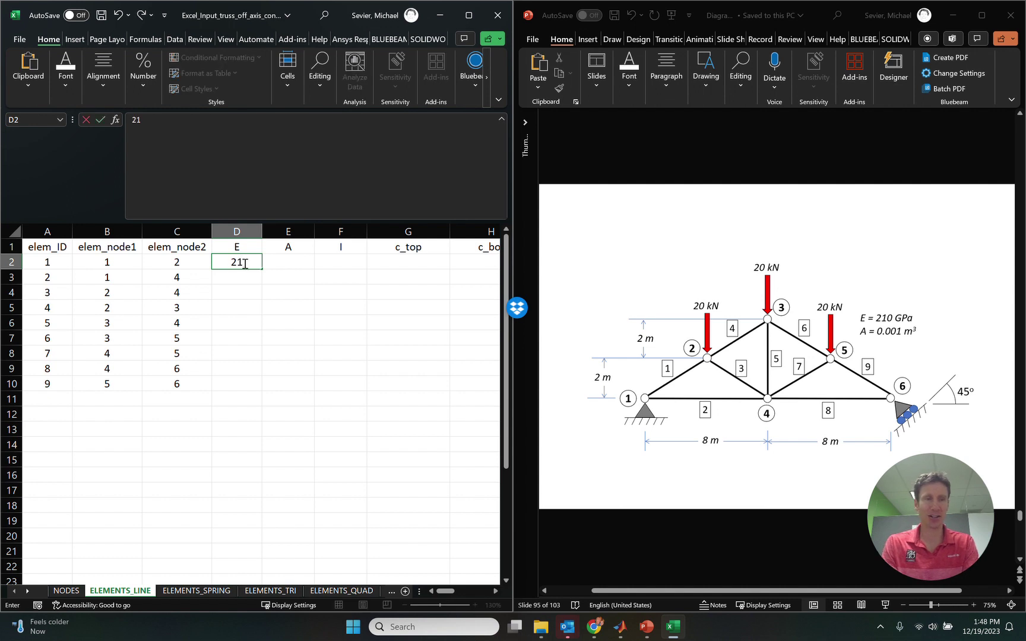
pyautogui.write('0E9')
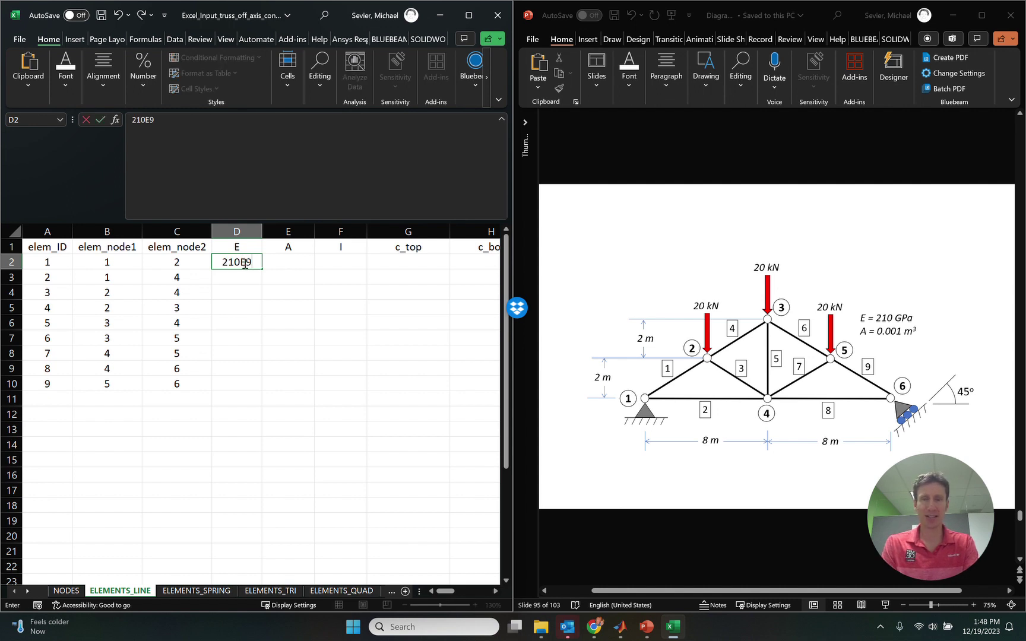
pyautogui.press('Return')
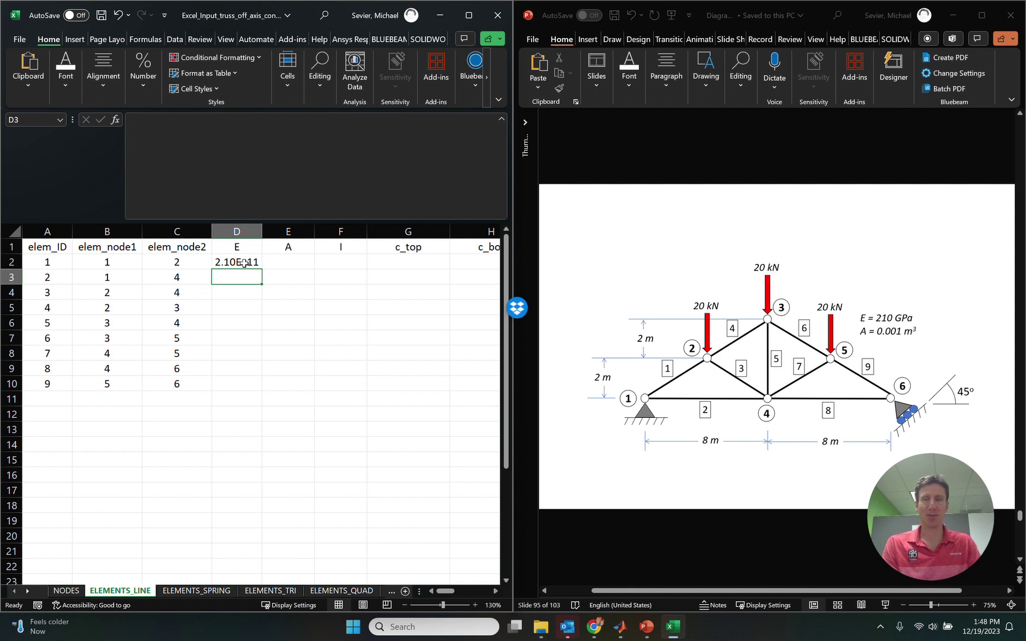
pyautogui.click(293, 261)
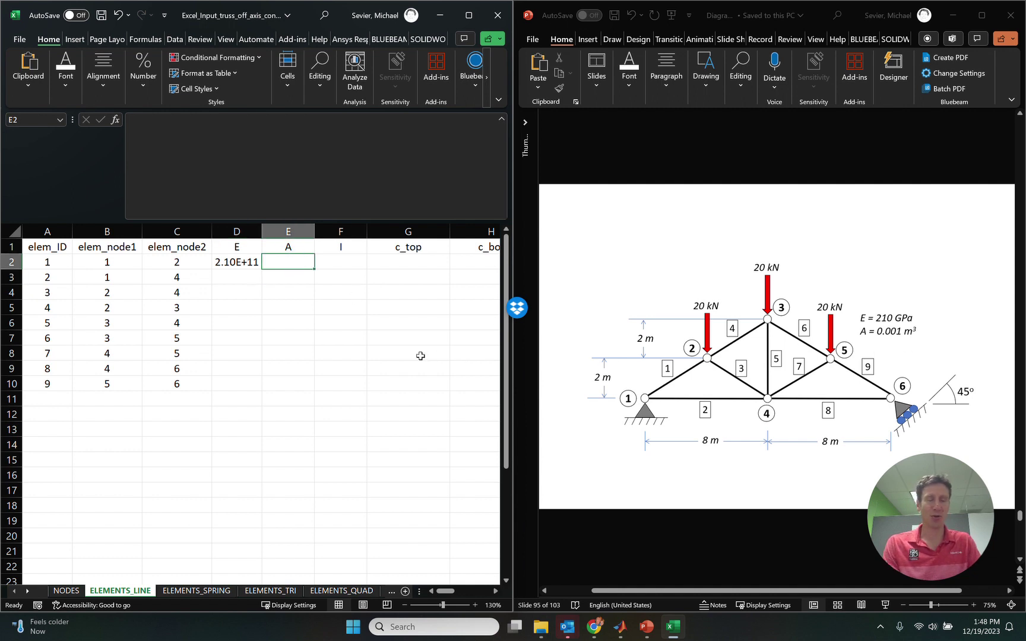
pyautogui.write('0.00')
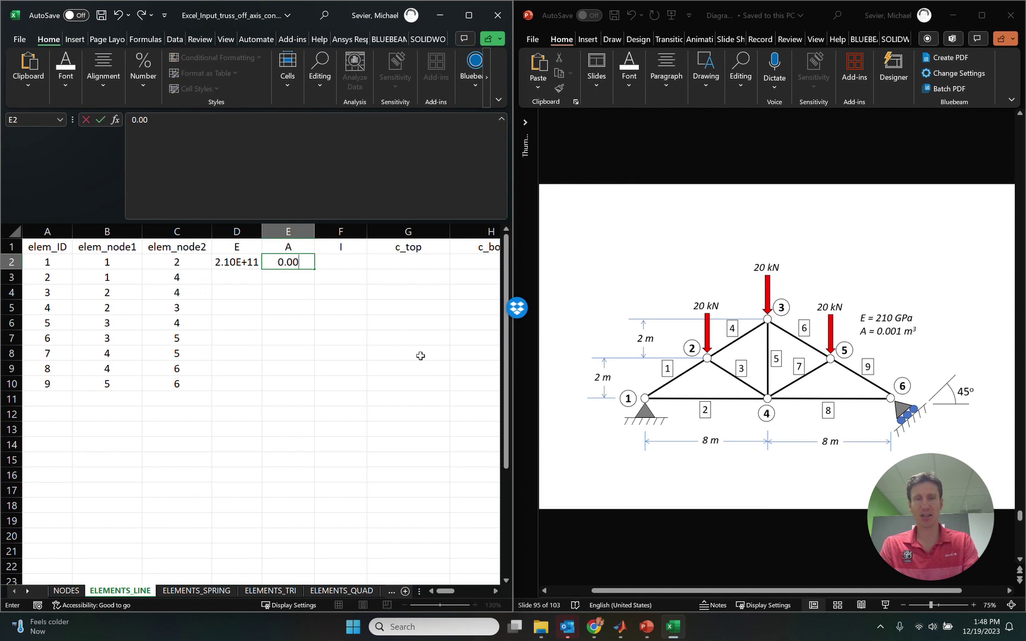
pyautogui.write('1')
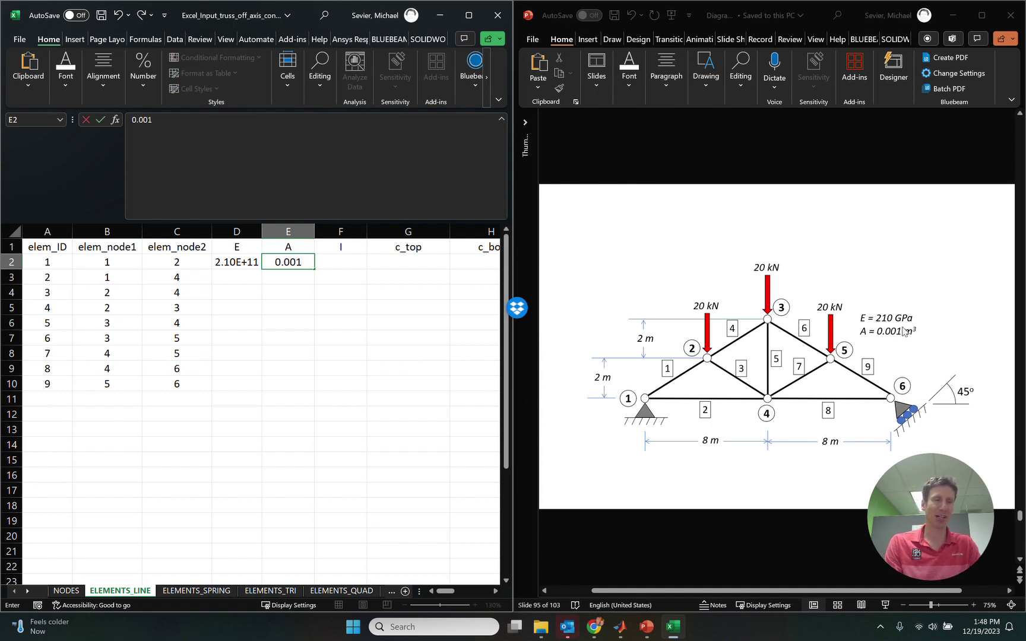
# Step: In the PowerPoint truss diagram, correct the unit of area A to m²
pyautogui.click(904, 331)
pyautogui.click(914, 332)
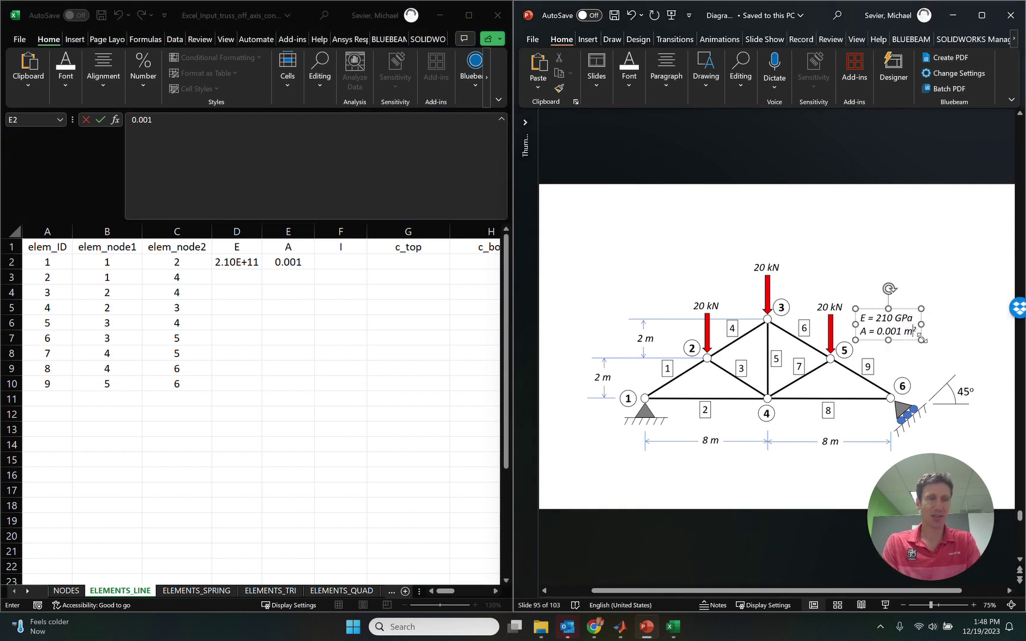
# Step: Back in the Excel workbook, copy element 1's E and A values down to elements 2 through 9
pyautogui.click(305, 302)
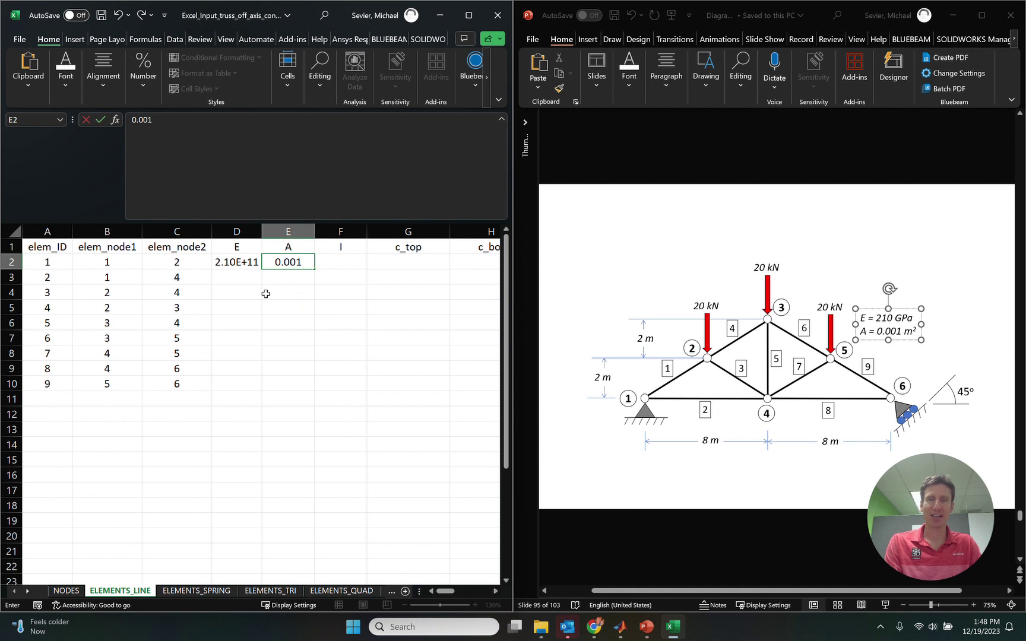
pyautogui.moveTo(240, 262); pyautogui.dragTo(307, 393)
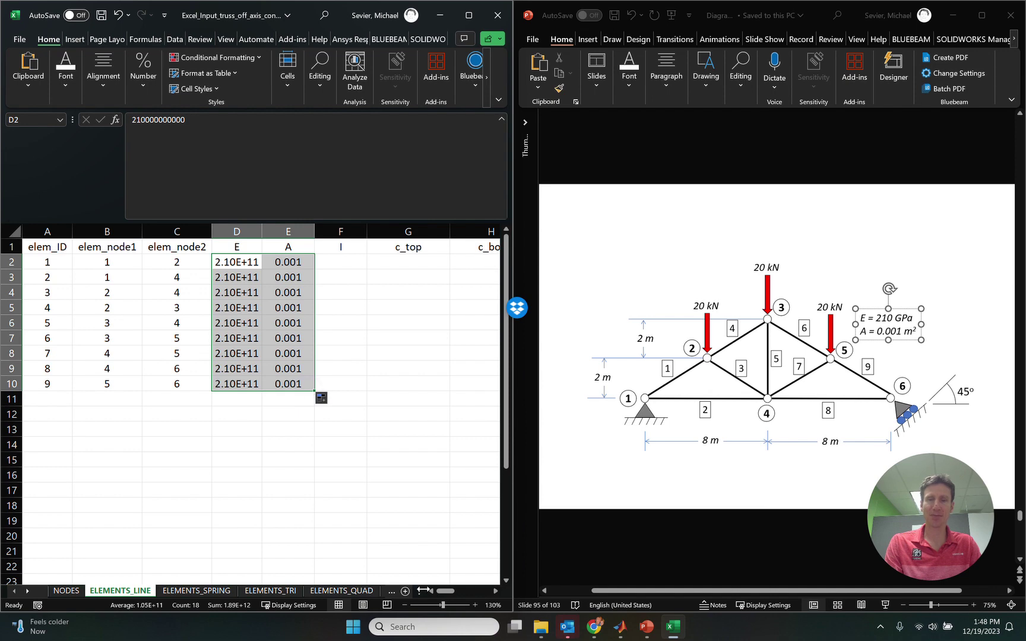
# Step: Set the I value to 0 for all nine line elements
pyautogui.click(494, 592)
pyautogui.click(495, 591)
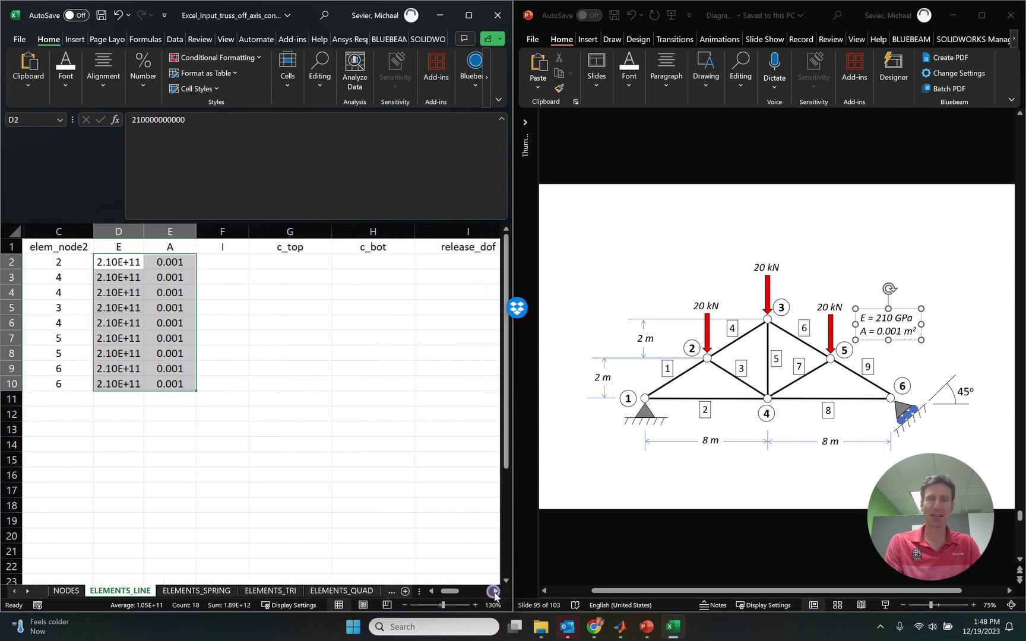
pyautogui.click(494, 591)
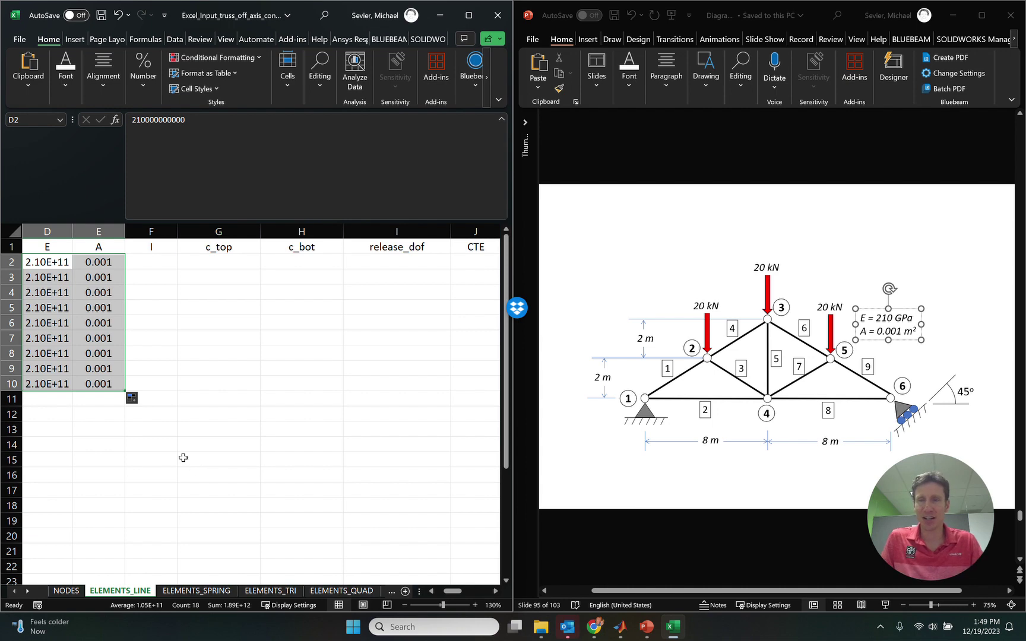
pyautogui.click(162, 263)
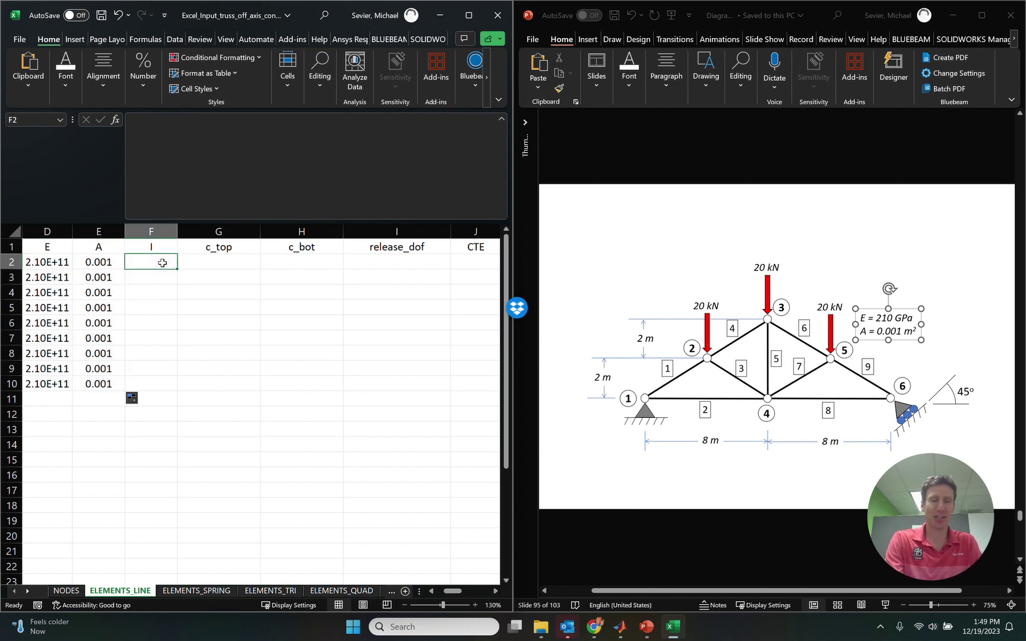
pyautogui.write('0')
pyautogui.press('Return')
pyautogui.click(162, 263)
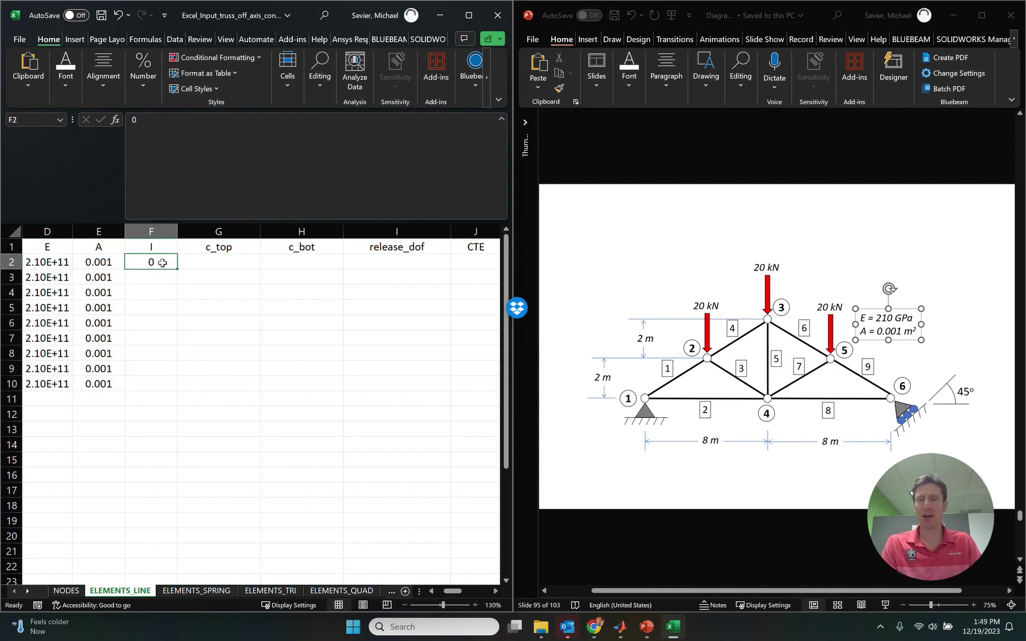
pyautogui.moveTo(176, 269); pyautogui.dragTo(177, 387)
# Step: Set c_top and c_bot to 0 for all nine line elements
pyautogui.click(219, 350)
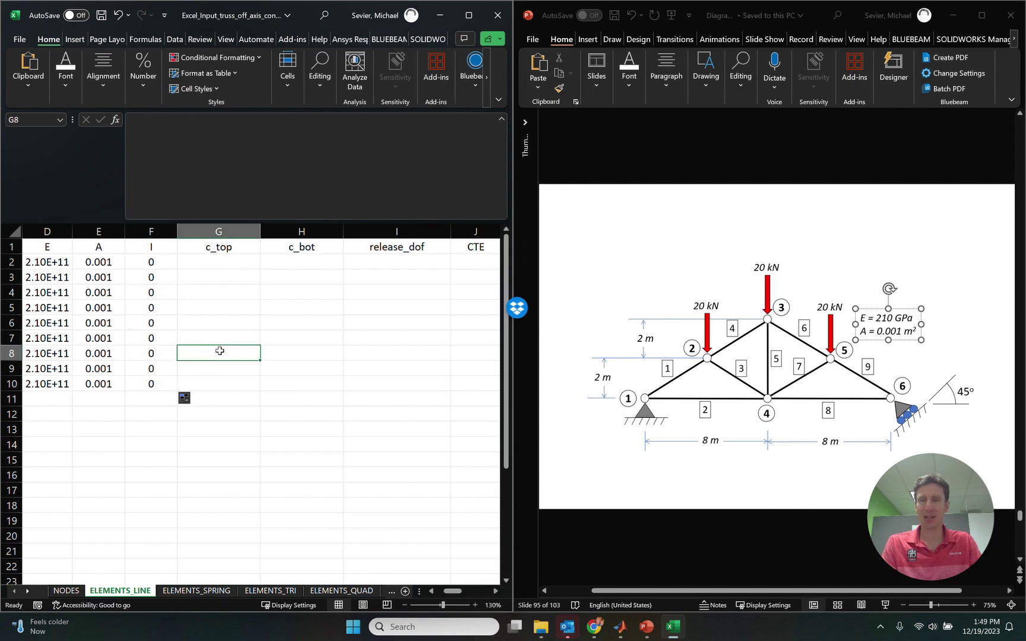
pyautogui.click(243, 260)
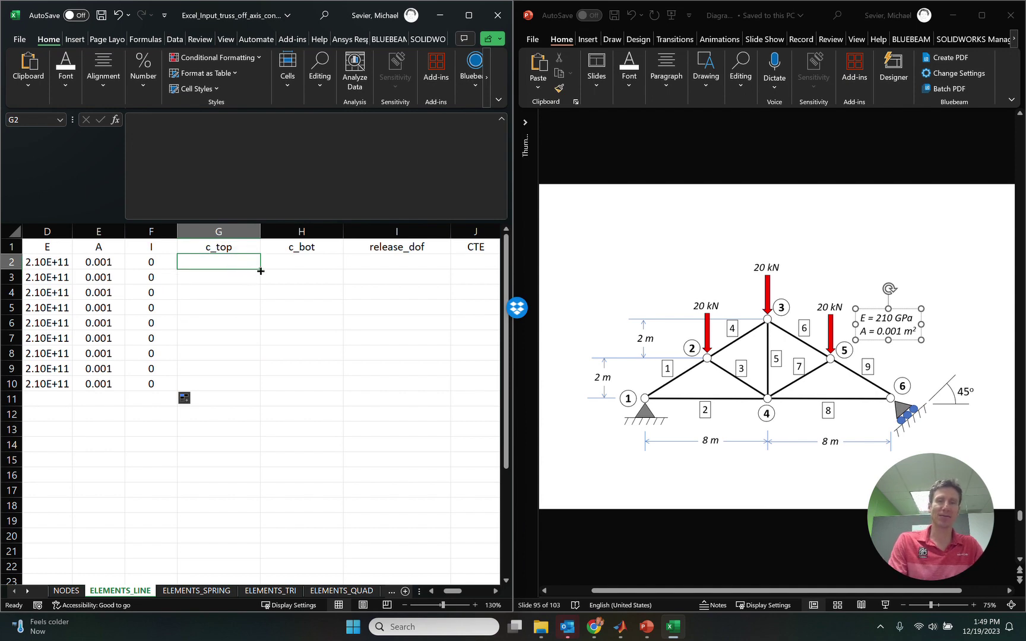
pyautogui.click(285, 265)
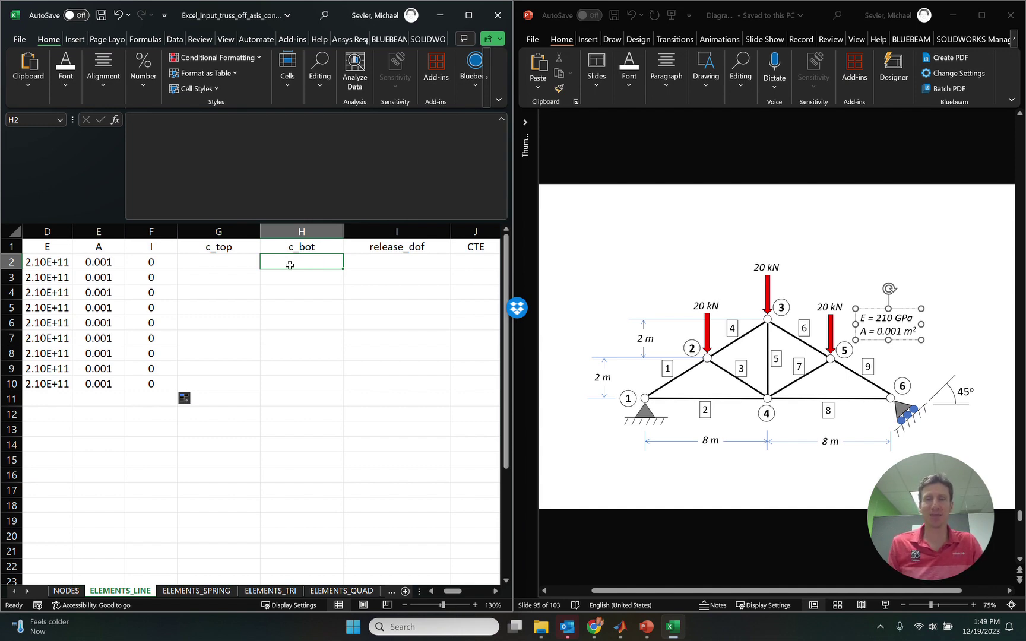
pyautogui.click(238, 265)
pyautogui.write('0')
pyautogui.click(285, 265)
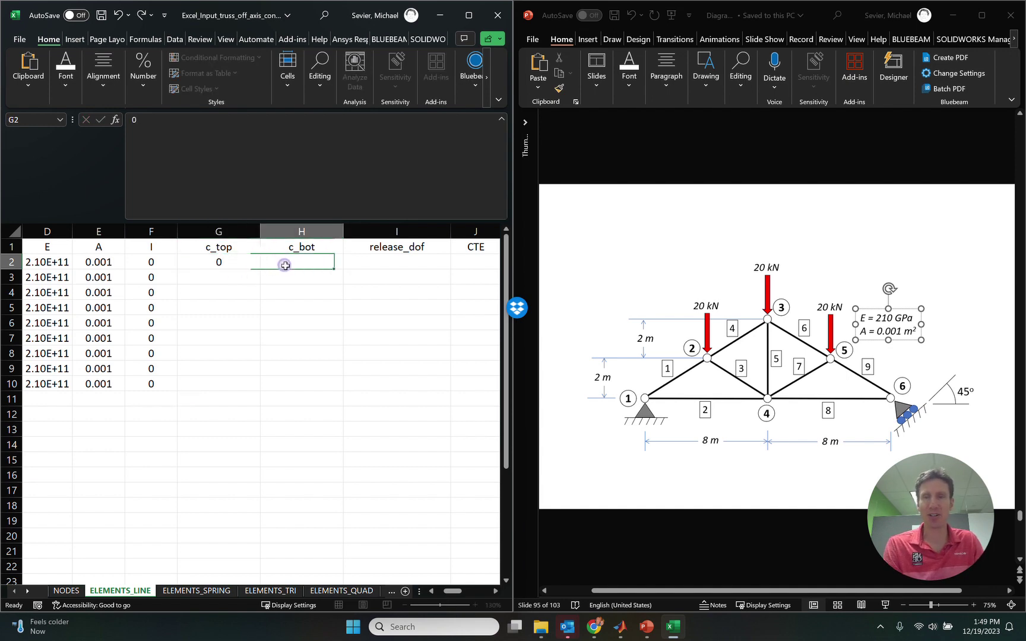
pyautogui.write('0')
pyautogui.click(245, 276)
pyautogui.moveTo(238, 263); pyautogui.dragTo(343, 390)
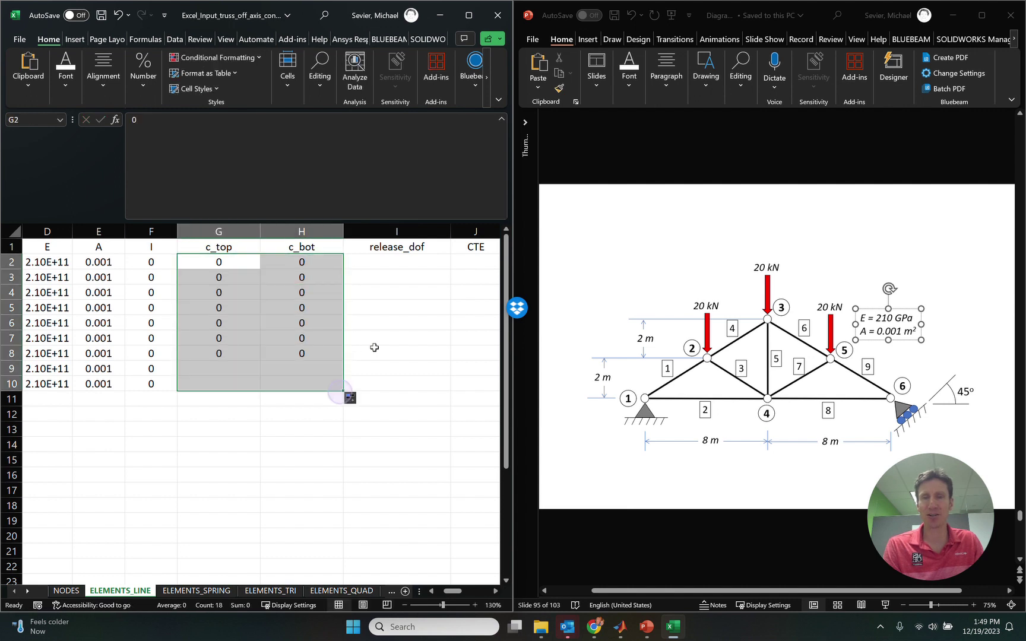
# Step: Set release_dof to 0 for all nine line elements
pyautogui.click(394, 262)
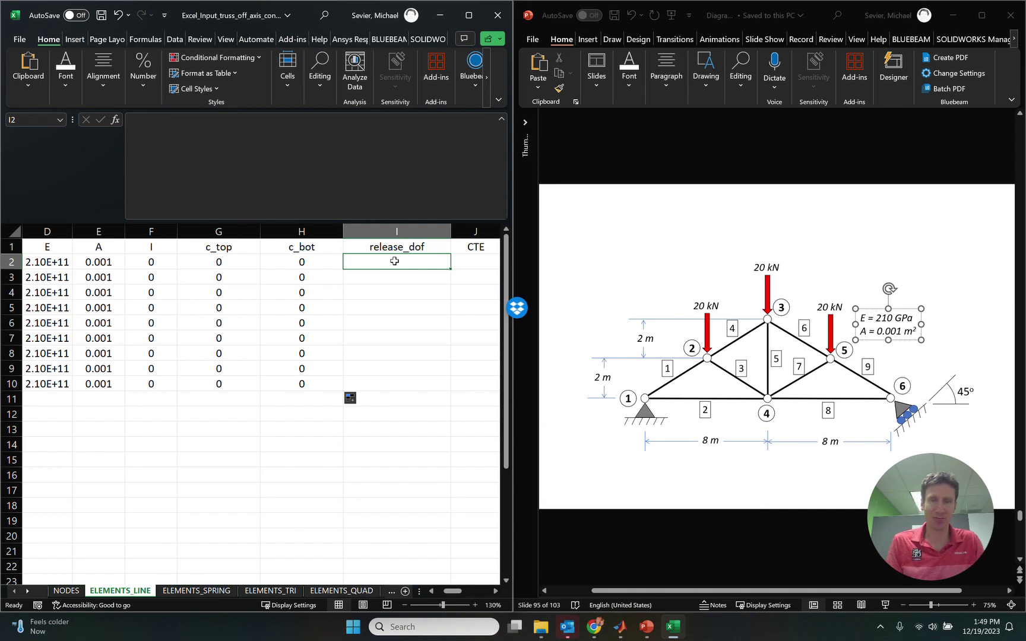
pyautogui.write('0')
pyautogui.press('Return')
pyautogui.click(416, 265)
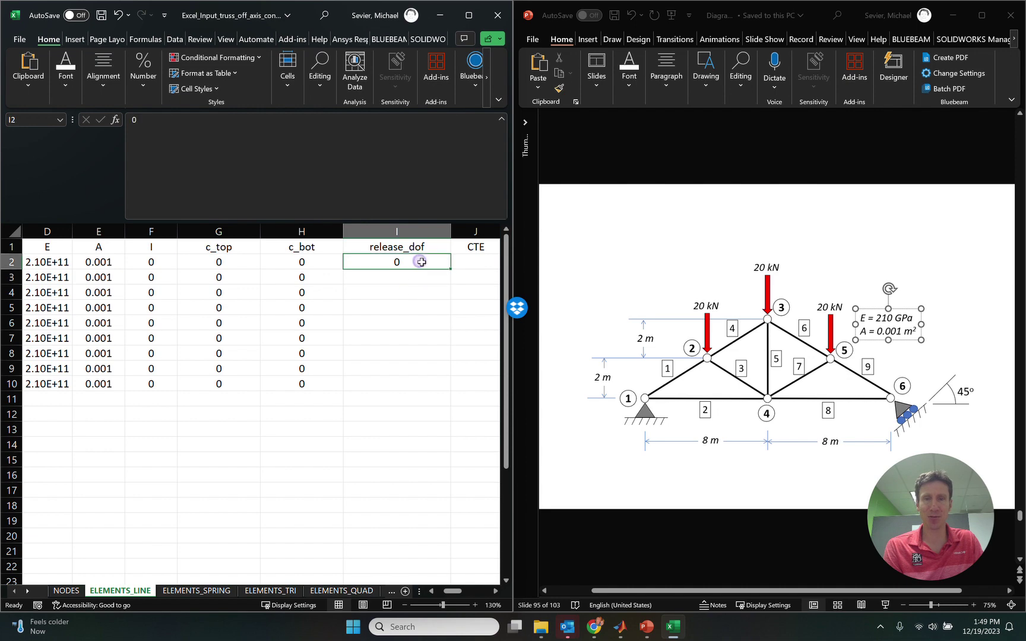
pyautogui.moveTo(448, 271); pyautogui.dragTo(445, 385)
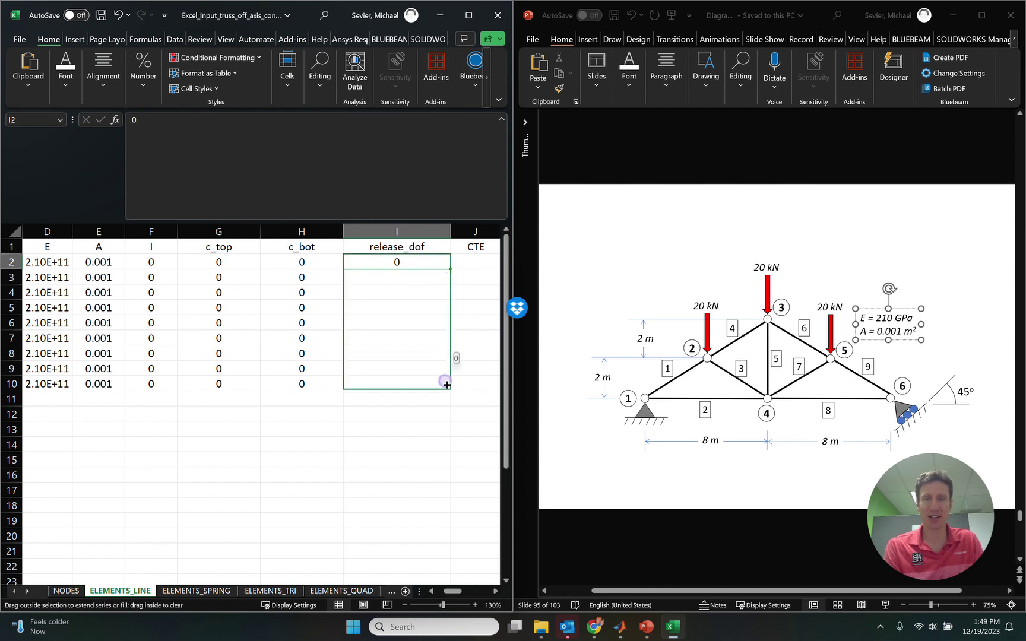
# Step: Set the CTE value to 0 for all nine line elements
pyautogui.click(477, 261)
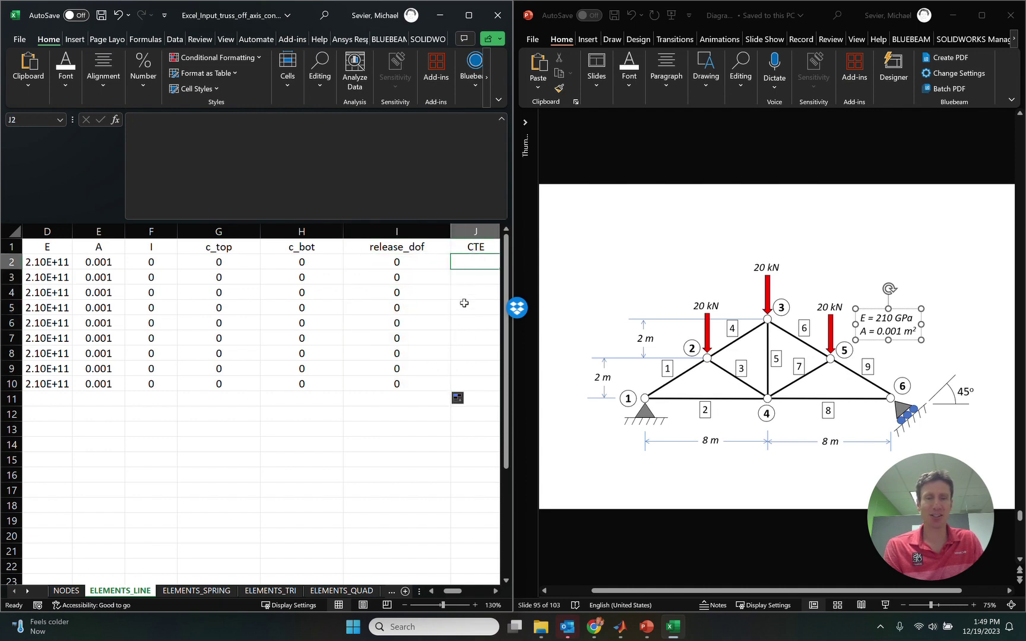
pyautogui.hscroll(2, 497, 580)
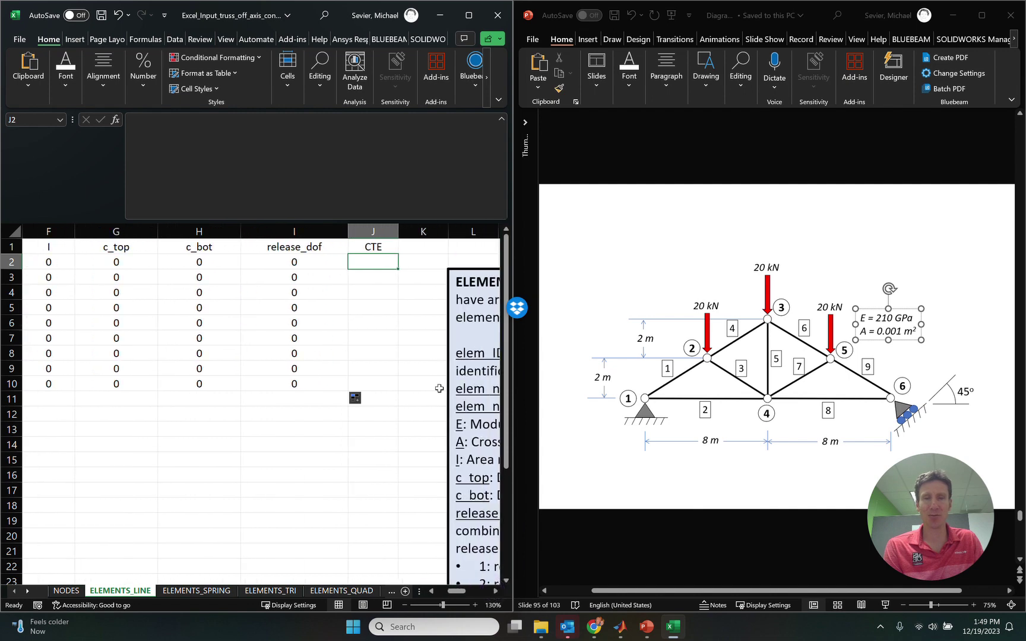
pyautogui.write('0')
pyautogui.press('Return')
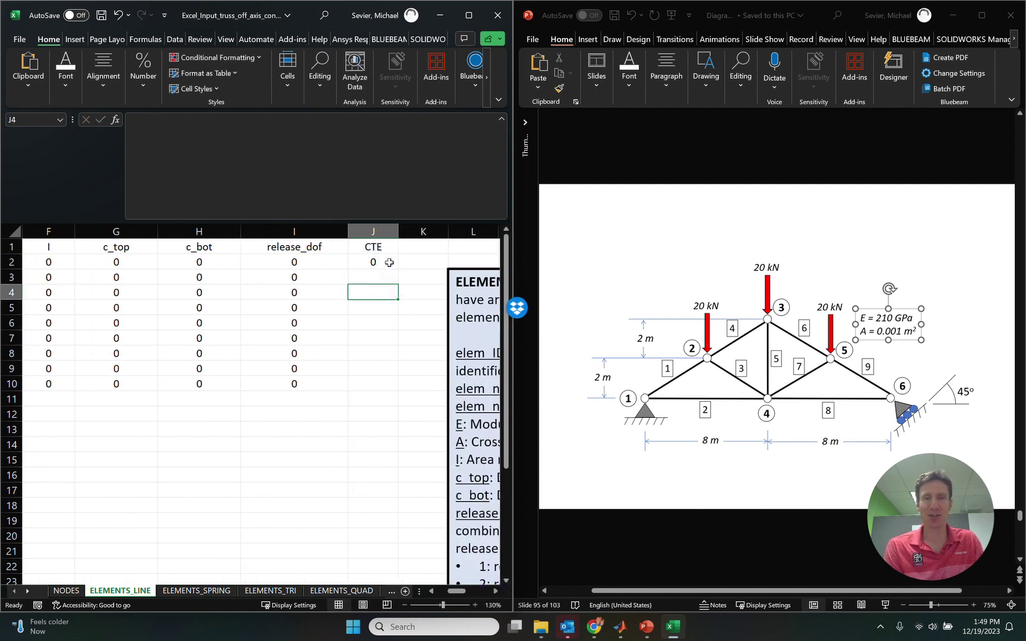
pyautogui.click(389, 263)
pyautogui.moveTo(400, 271); pyautogui.dragTo(384, 386)
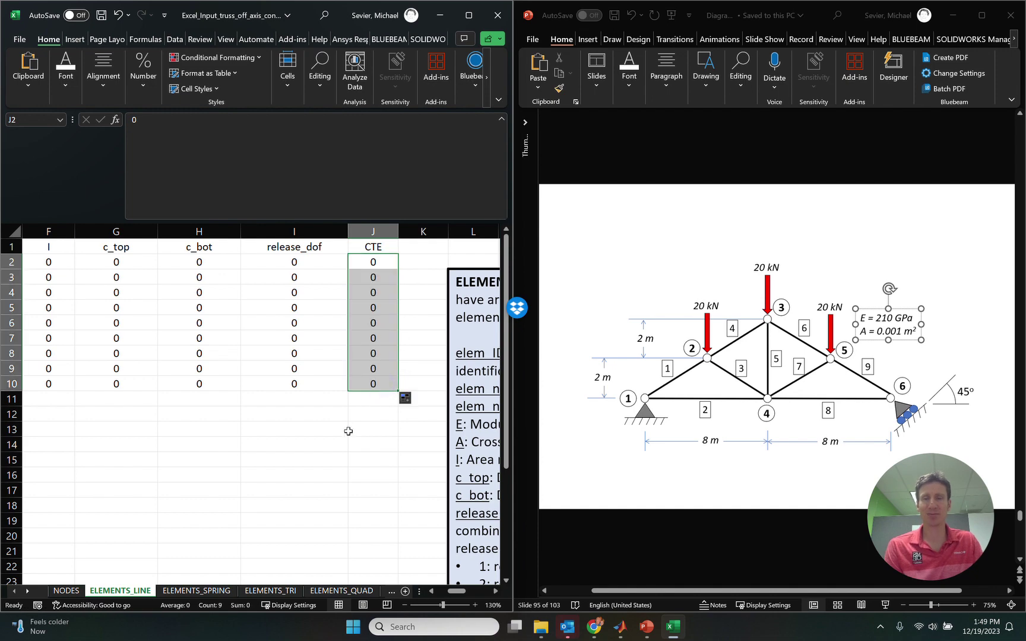
# Step: Review the completed line element table from its first column, highlighting the I values of all nine elements
pyautogui.moveTo(468, 592); pyautogui.dragTo(444, 594)
pyautogui.click(300, 516)
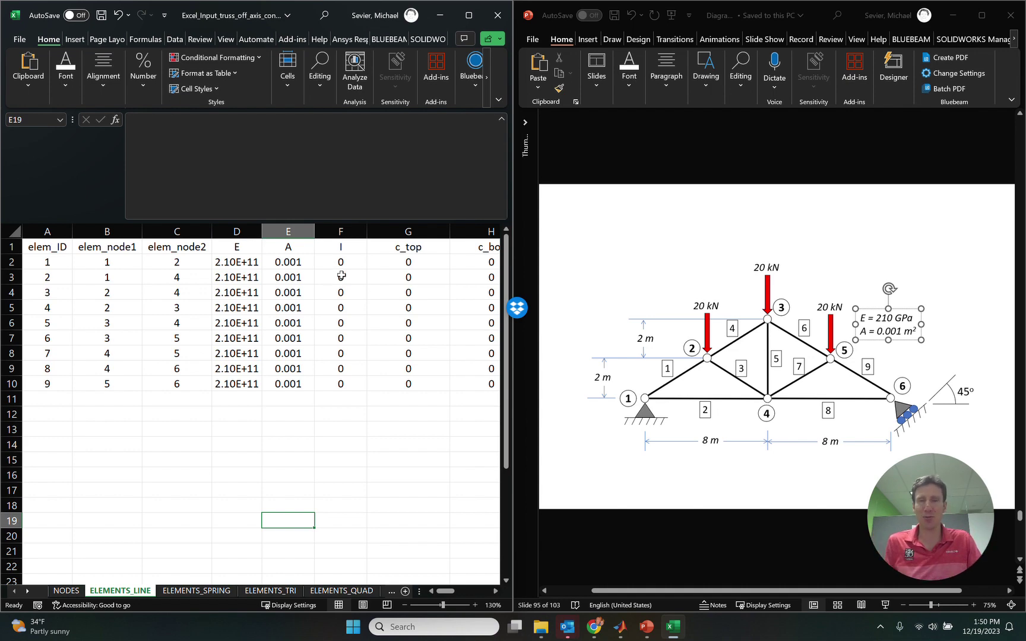
pyautogui.moveTo(337, 263); pyautogui.dragTo(338, 393)
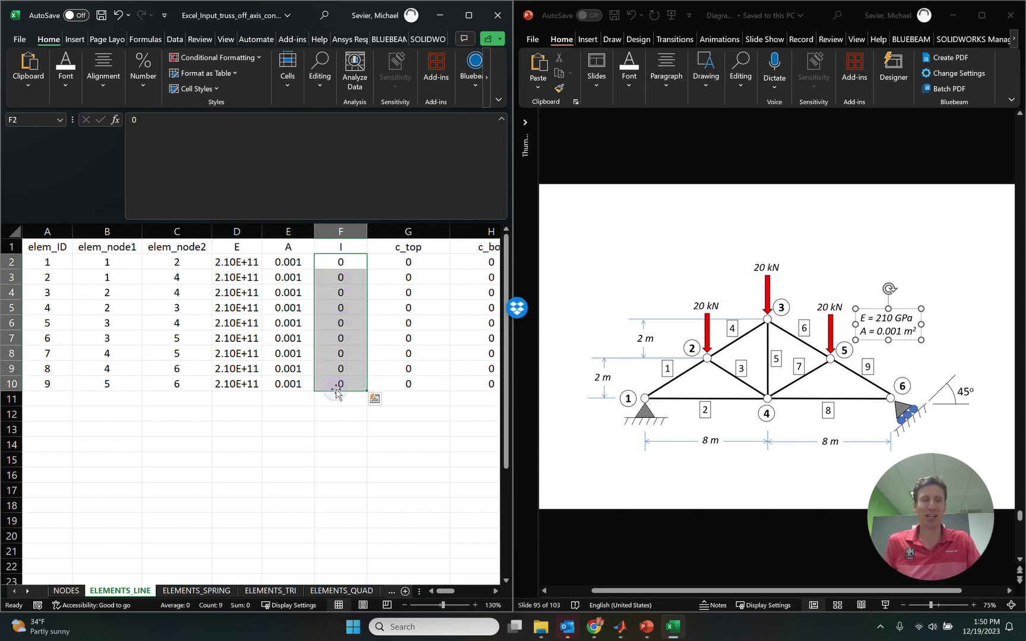
# Step: Look through the ELEMENTS_SPRING, ELEMENTS_TRI, ELEMENTS_QUAD and TEMP sheets and open the CONSTRAINTS sheet
pyautogui.click(193, 591)
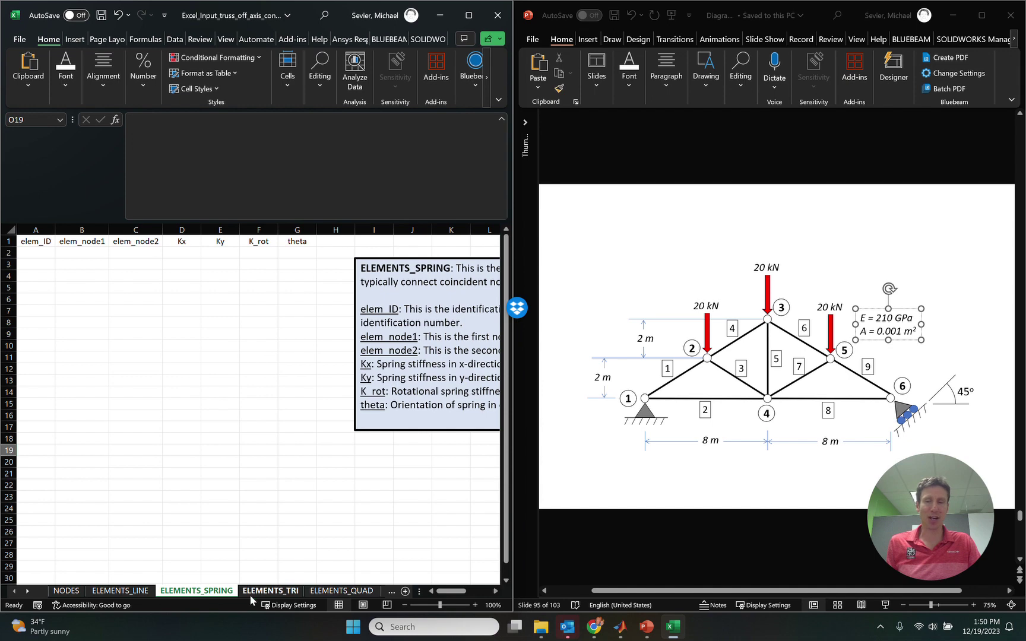
pyautogui.click(273, 591)
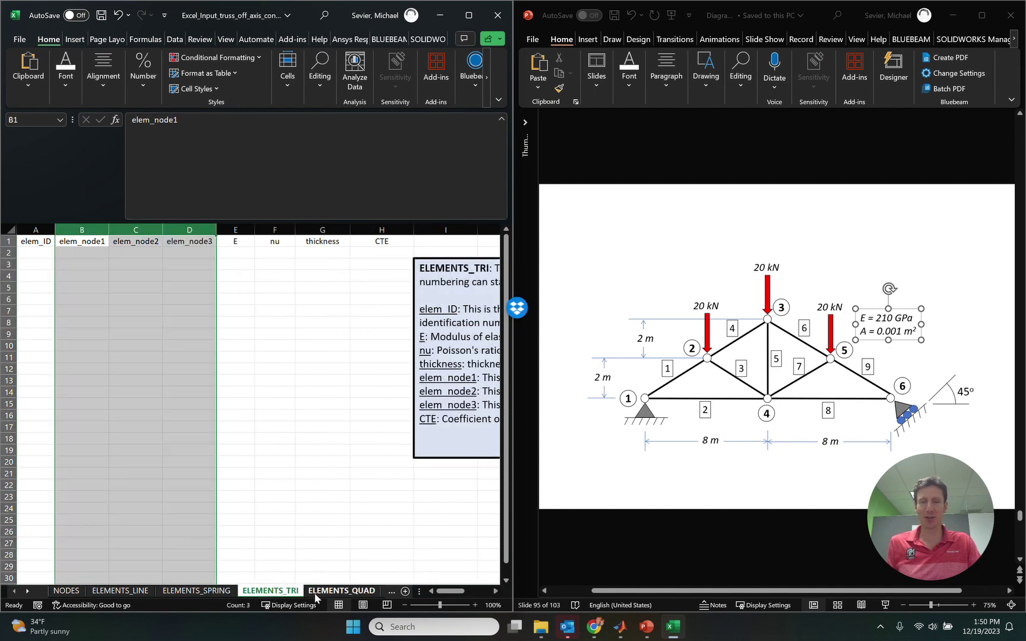
pyautogui.click(334, 592)
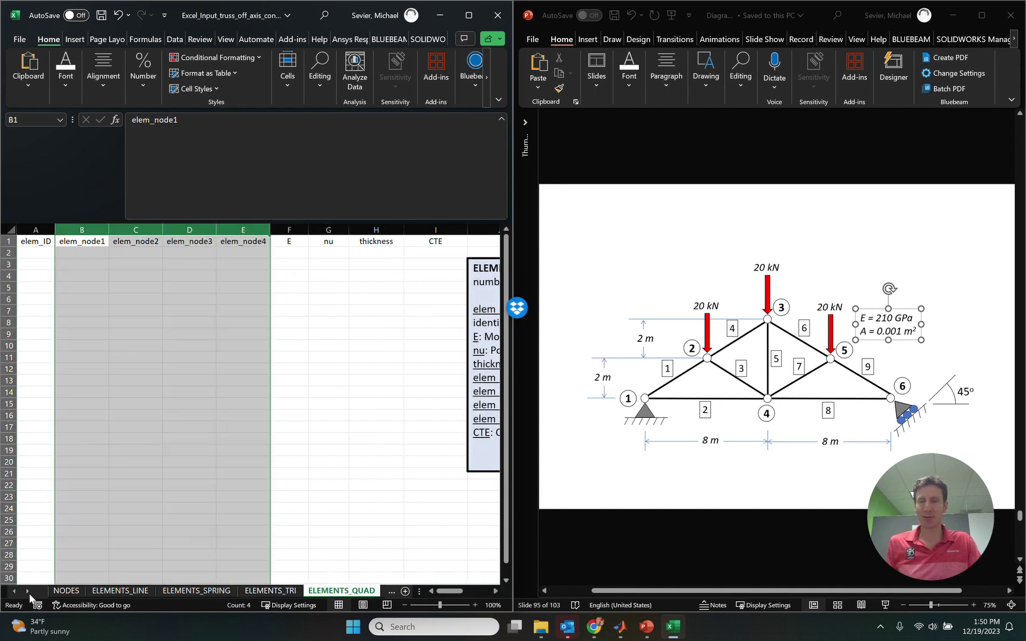
pyautogui.click(28, 591)
pyautogui.click(28, 590)
pyautogui.click(27, 590)
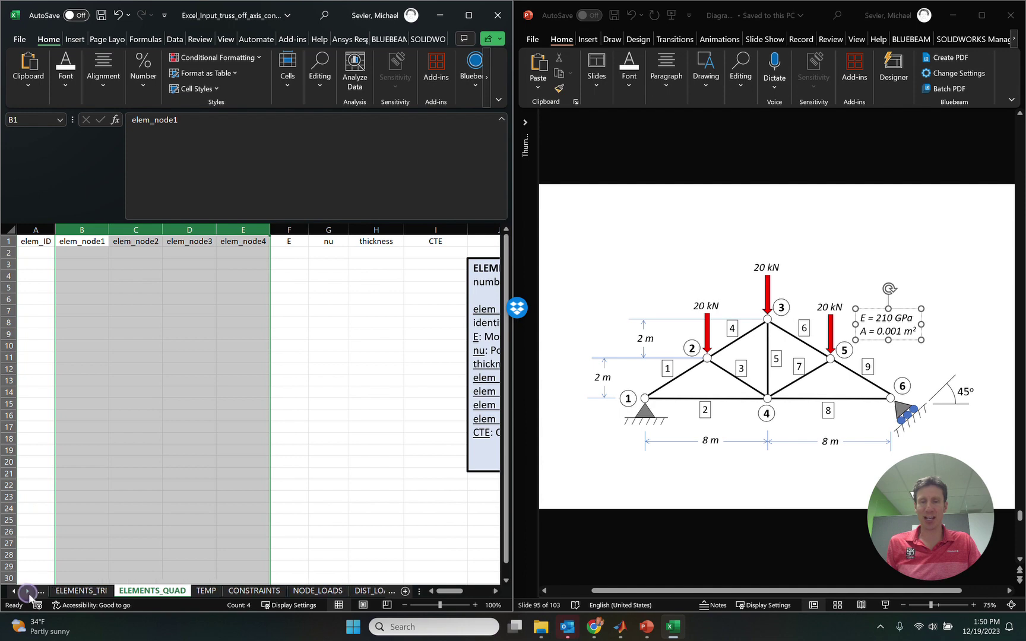
pyautogui.click(202, 591)
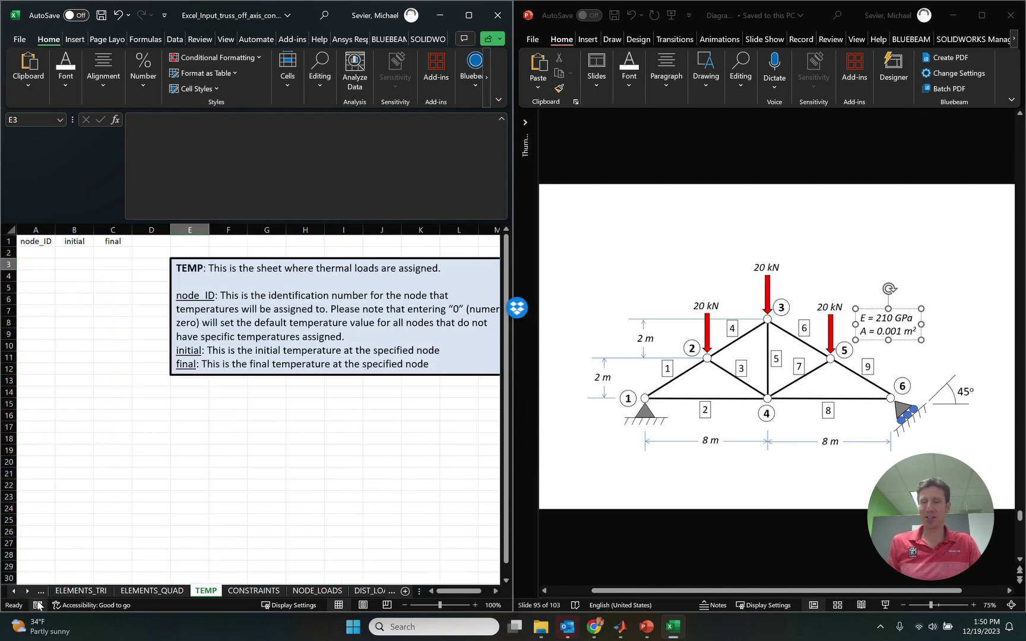
pyautogui.click(28, 592)
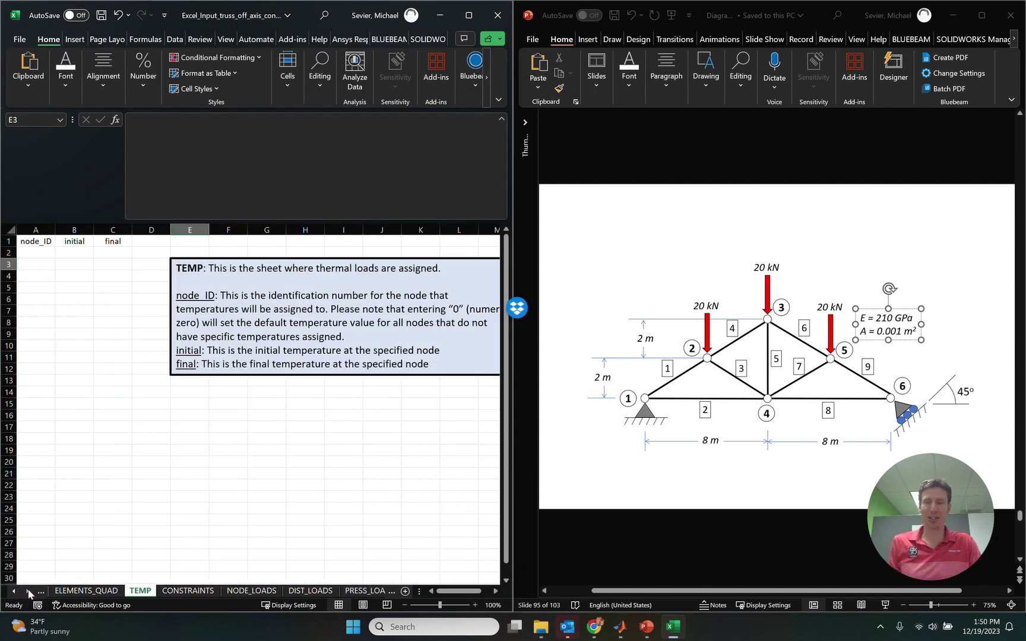
pyautogui.click(196, 591)
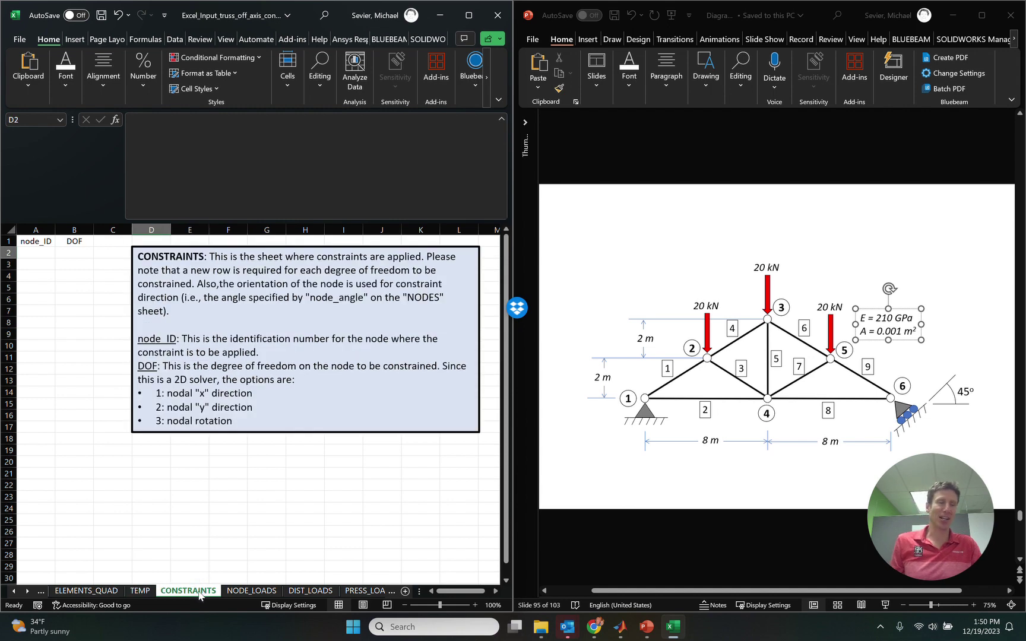
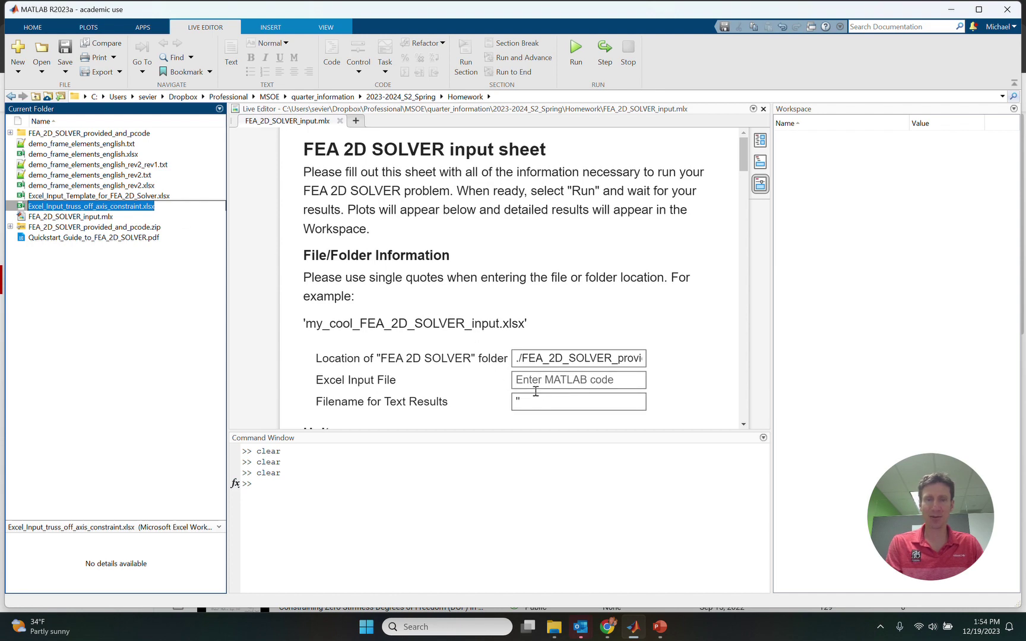
# Step: In the MATLAB solver input sheet, set the Excel input file to 'Excel_Input_truss_off_axis_constraint.xlsx', enclosed in single quotes
pyautogui.click(536, 389)
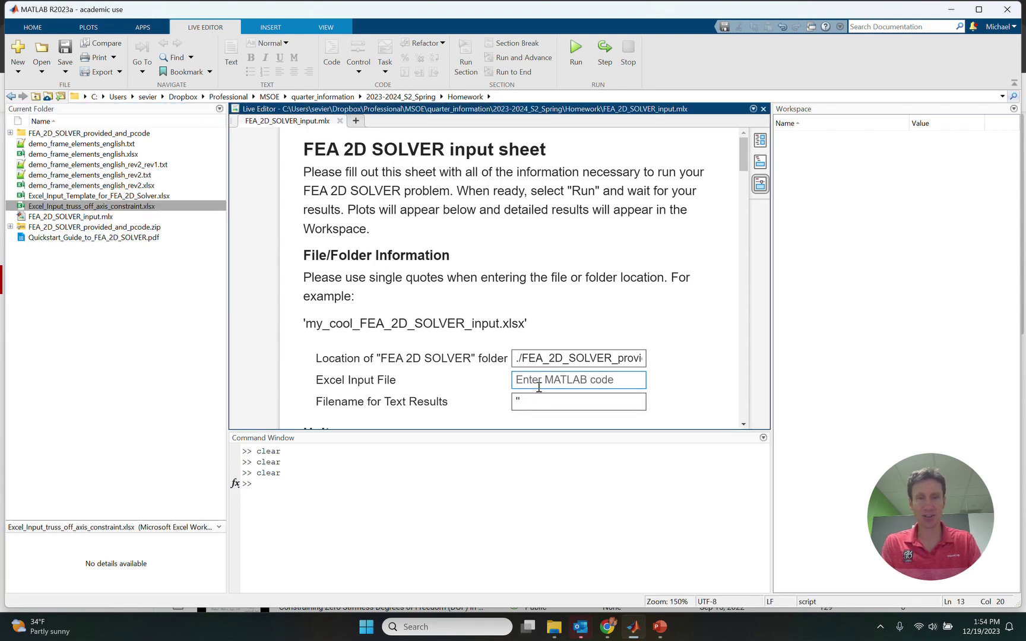
pyautogui.hotkey('ctrl', 'v')
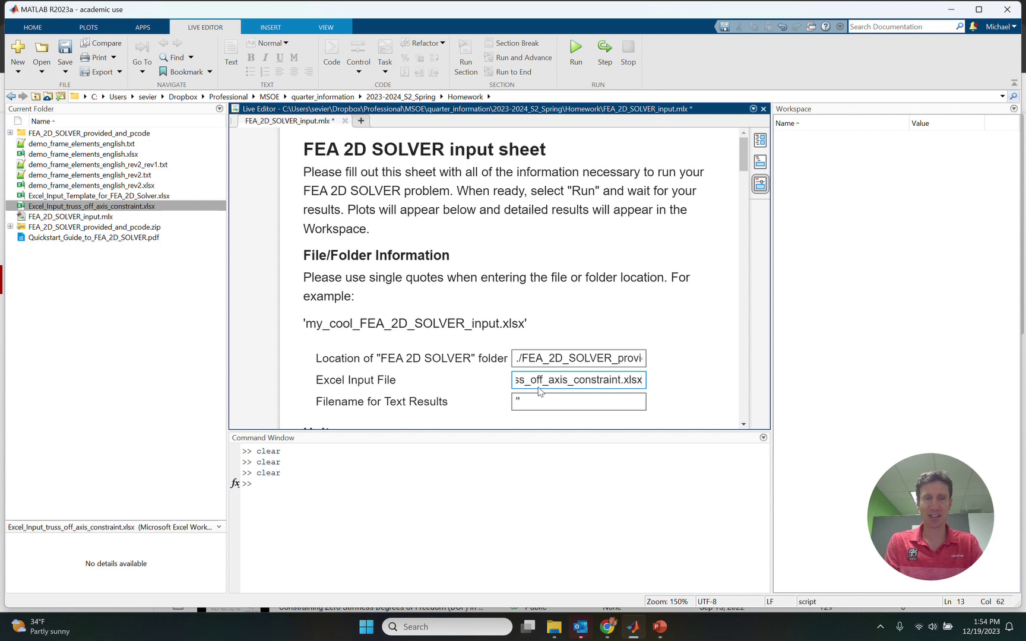
pyautogui.write("'")
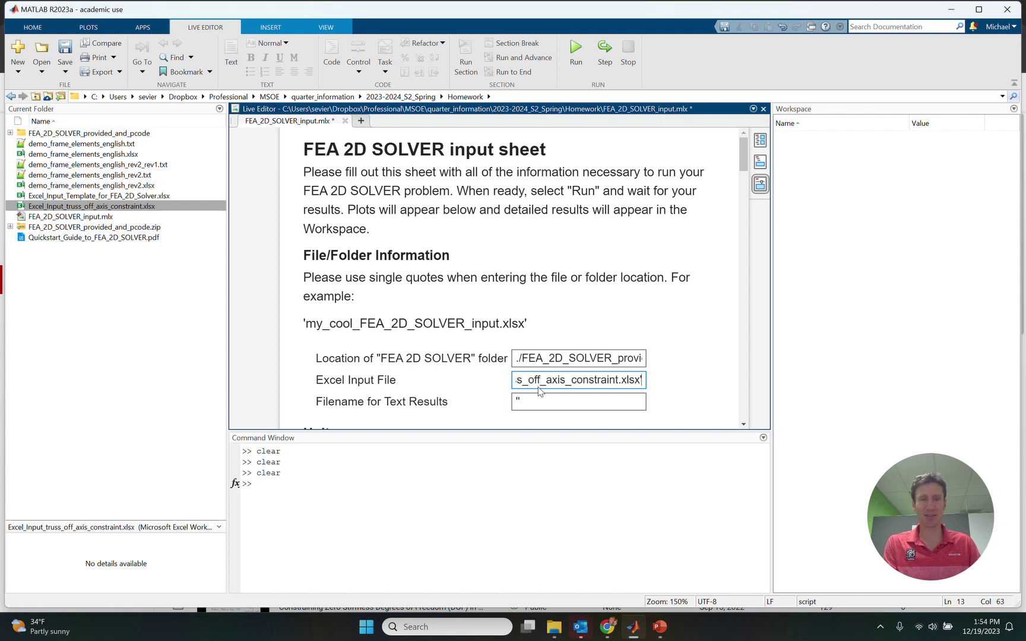
pyautogui.click(681, 379)
# Step: Set the solver's output units to m for length and N for force
pyautogui.scroll(-1, 682, 375)
pyautogui.scroll(-3, 682, 375)
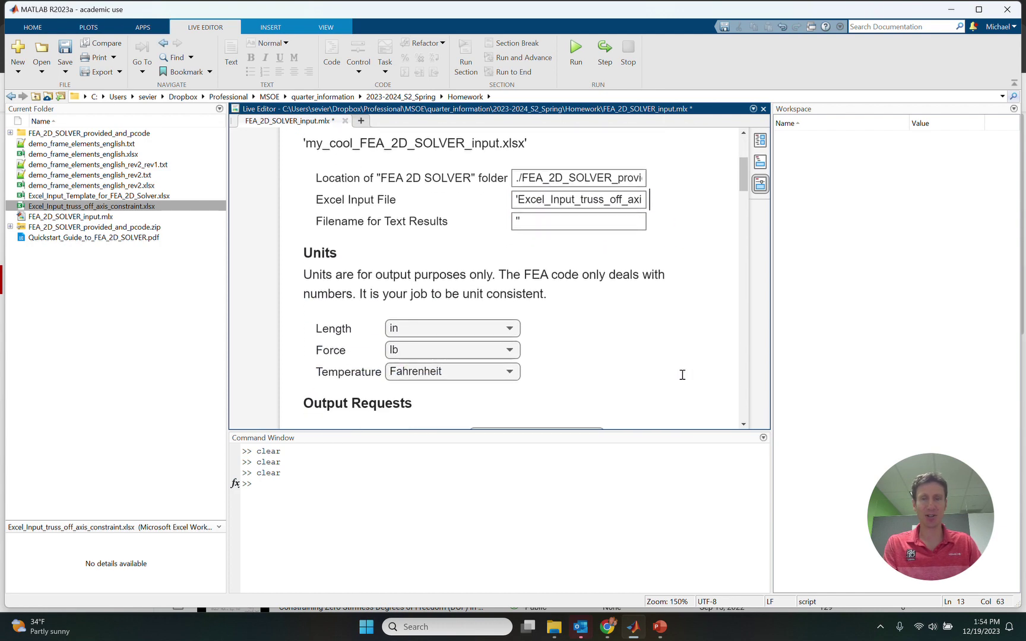
pyautogui.click(508, 330)
pyautogui.click(491, 390)
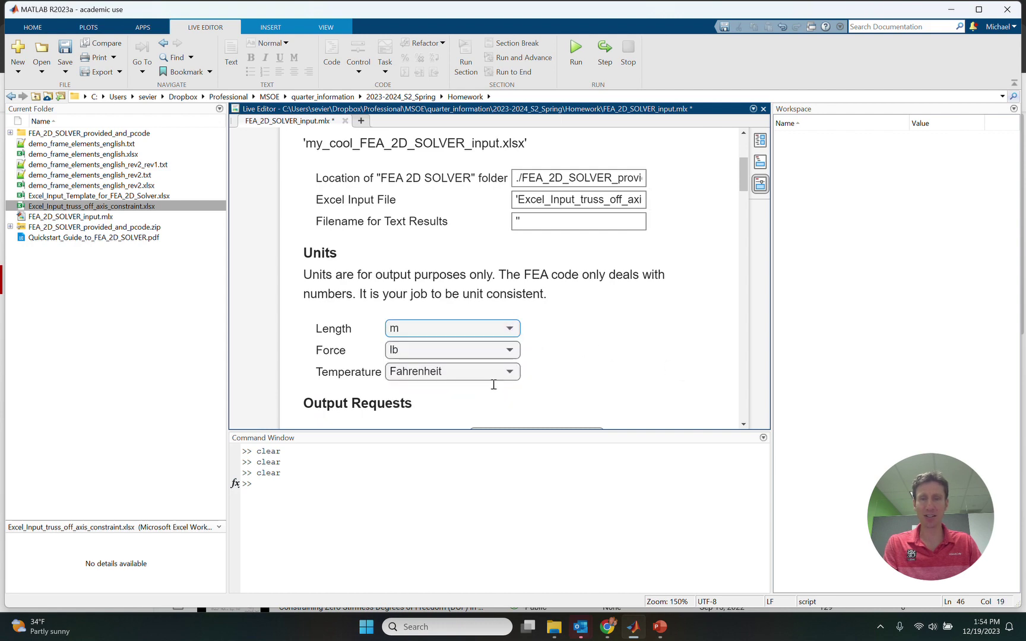
pyautogui.click(515, 351)
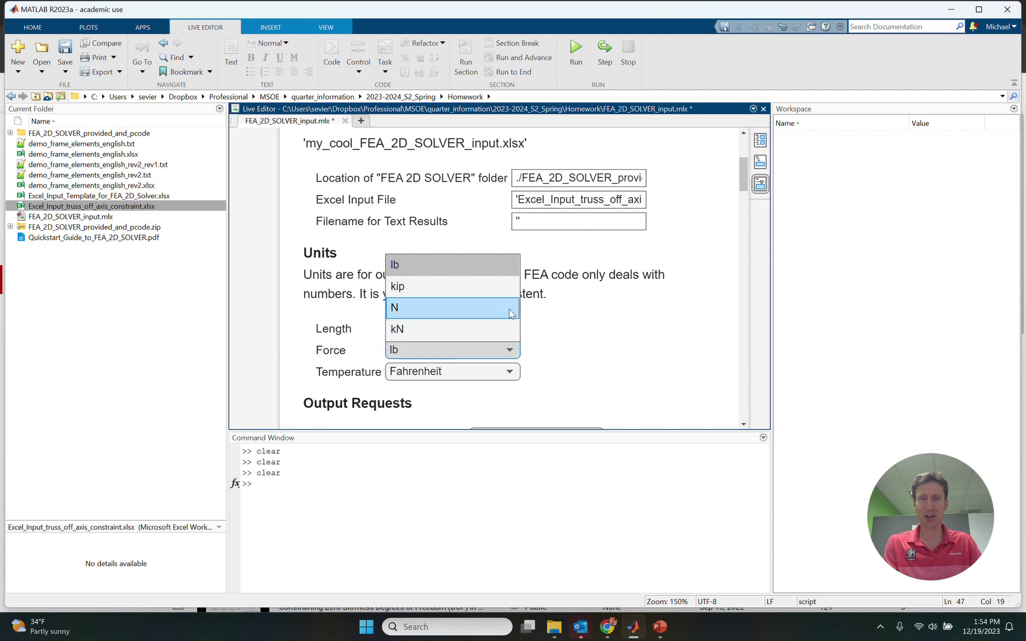
pyautogui.click(510, 308)
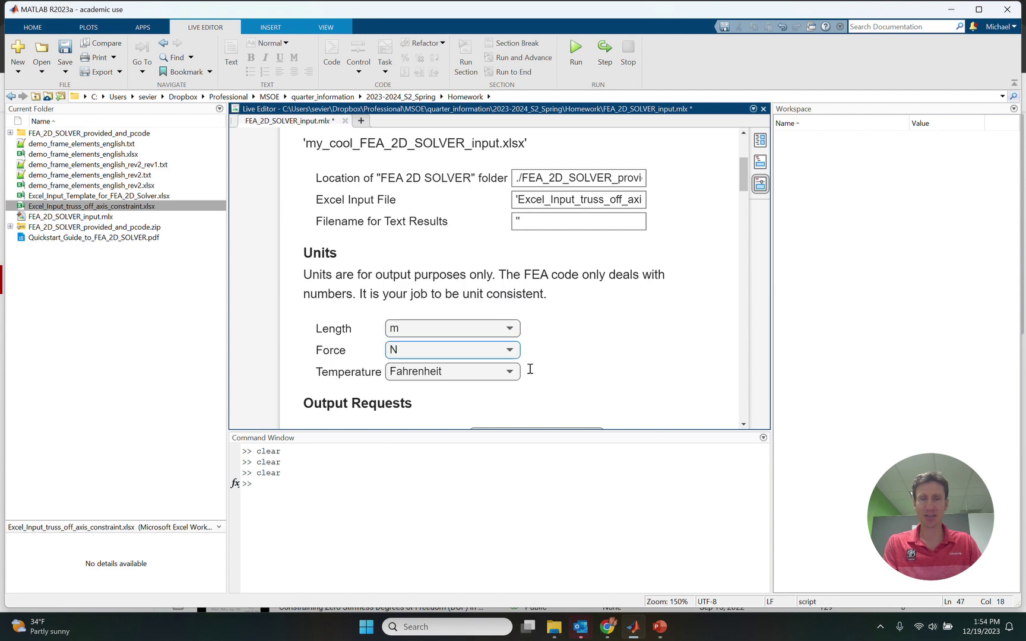
# Step: Set the output temperature unit to Celsius, check the output requests and run the FEA 2D solver
pyautogui.click(507, 373)
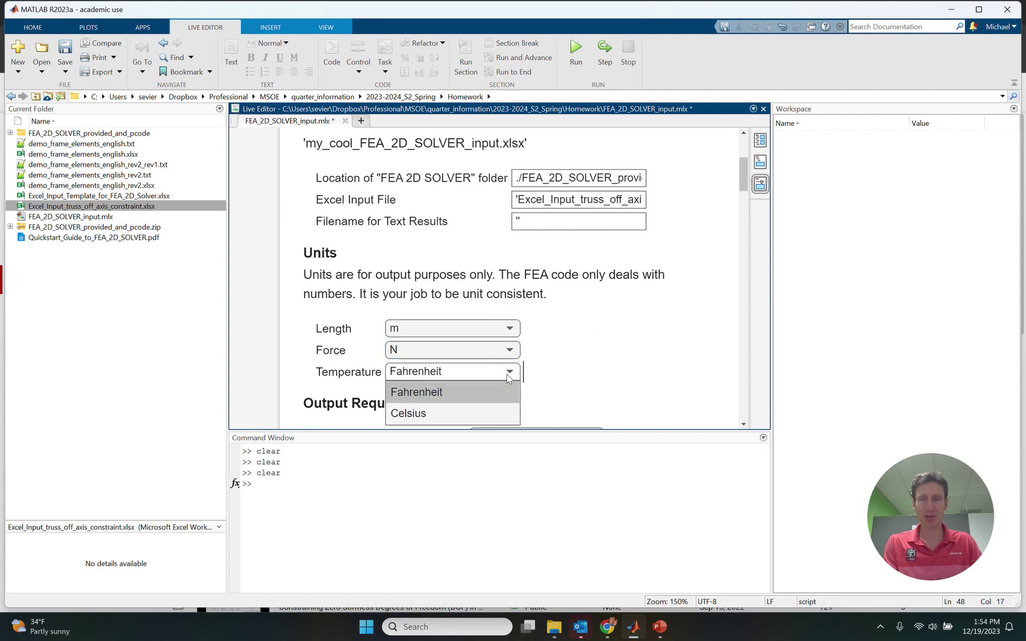
pyautogui.click(498, 413)
pyautogui.scroll(-3, 655, 358)
pyautogui.scroll(-1, 655, 358)
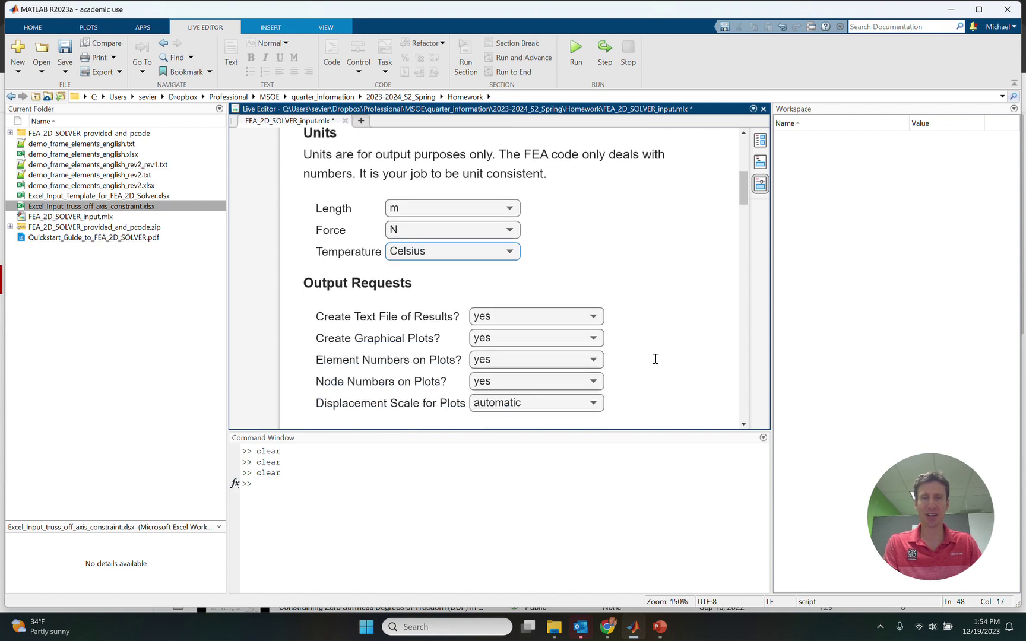
pyautogui.scroll(-2, 654, 348)
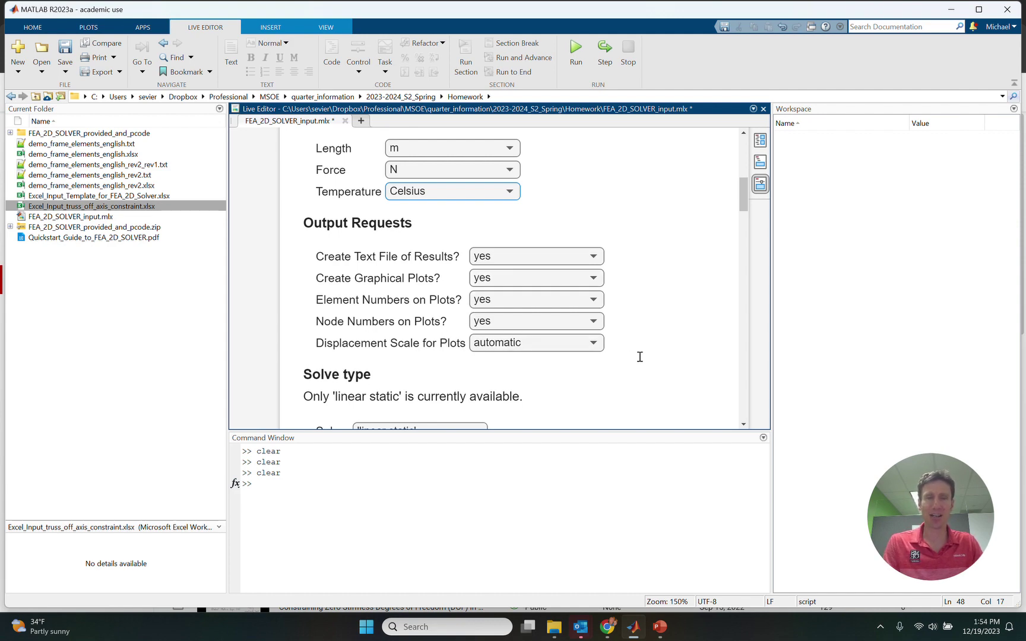
pyautogui.scroll(6, 659, 323)
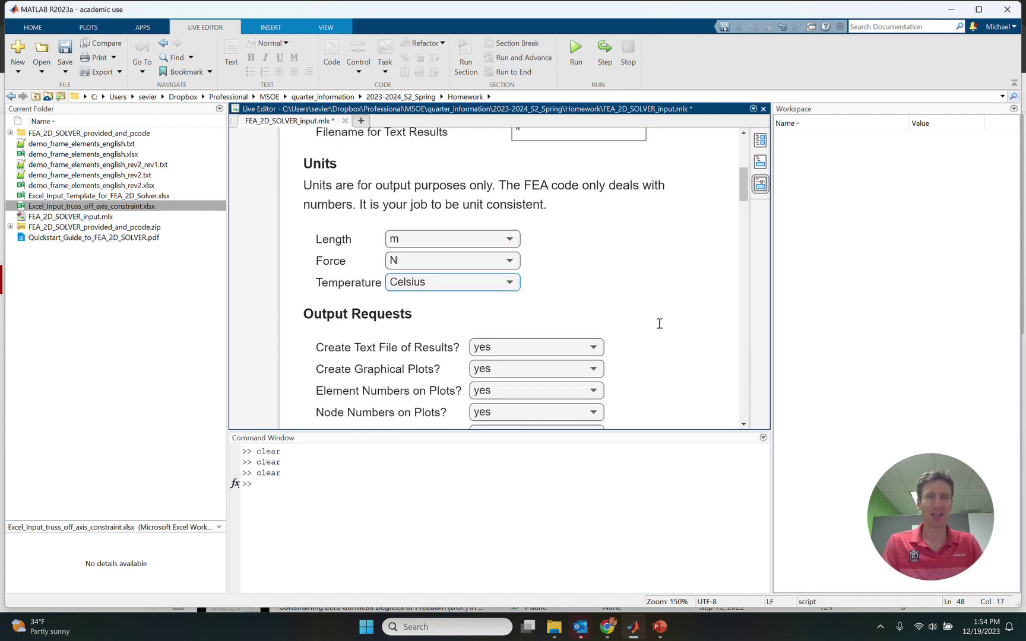
pyautogui.click(576, 55)
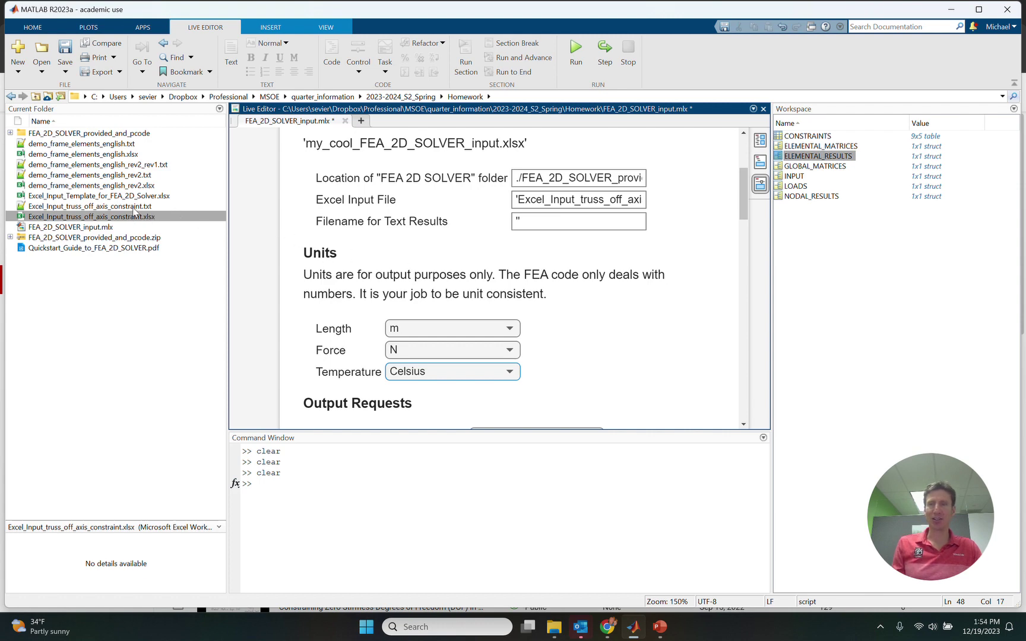
# Step: Examine the scaled deformation contour plot in an enlarged separate figure, focusing on node 6's movement, and close the figure
pyautogui.moveTo(744, 208); pyautogui.dragTo(736, 295)
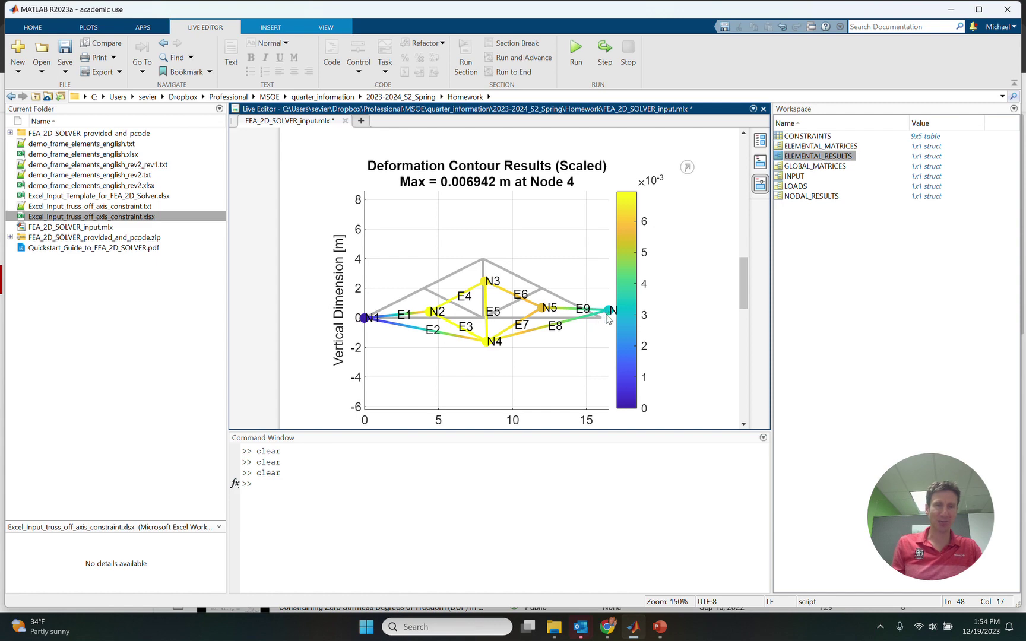
pyautogui.click(687, 168)
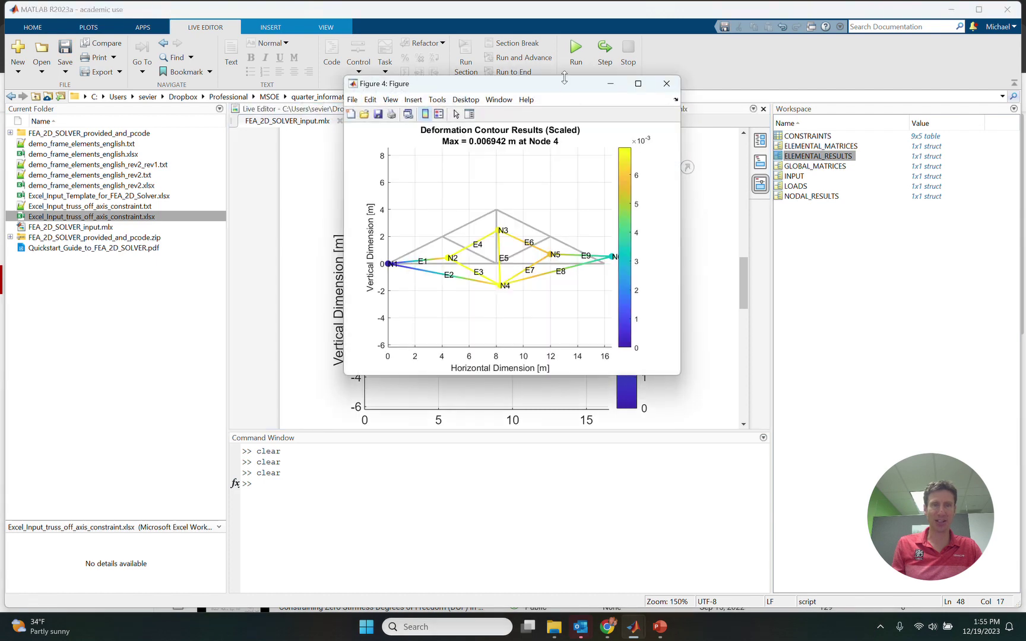
pyautogui.moveTo(565, 86); pyautogui.dragTo(387, 27)
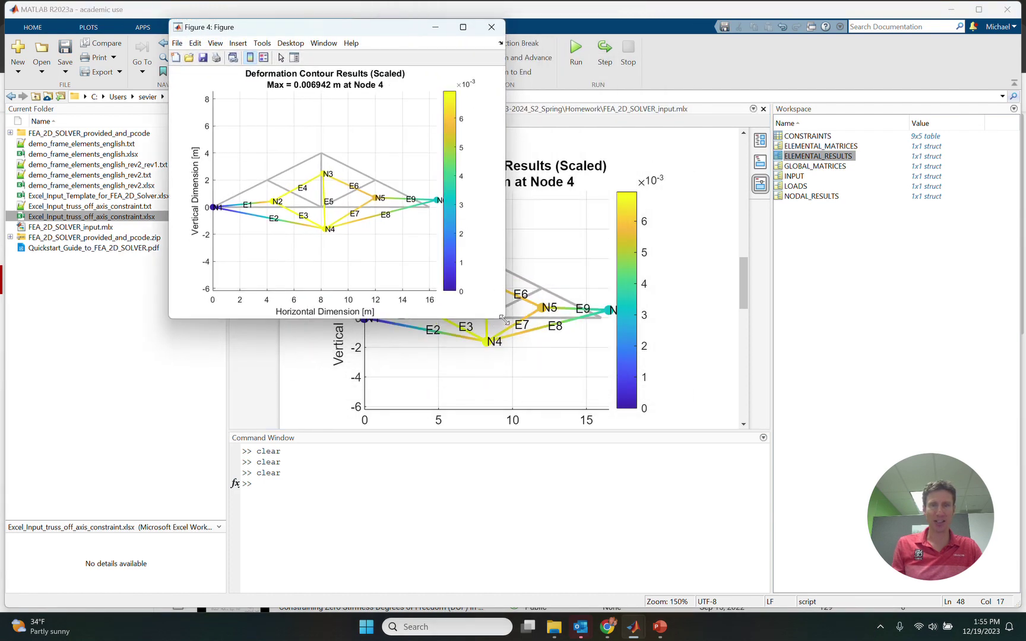
pyautogui.moveTo(506, 318); pyautogui.dragTo(755, 493)
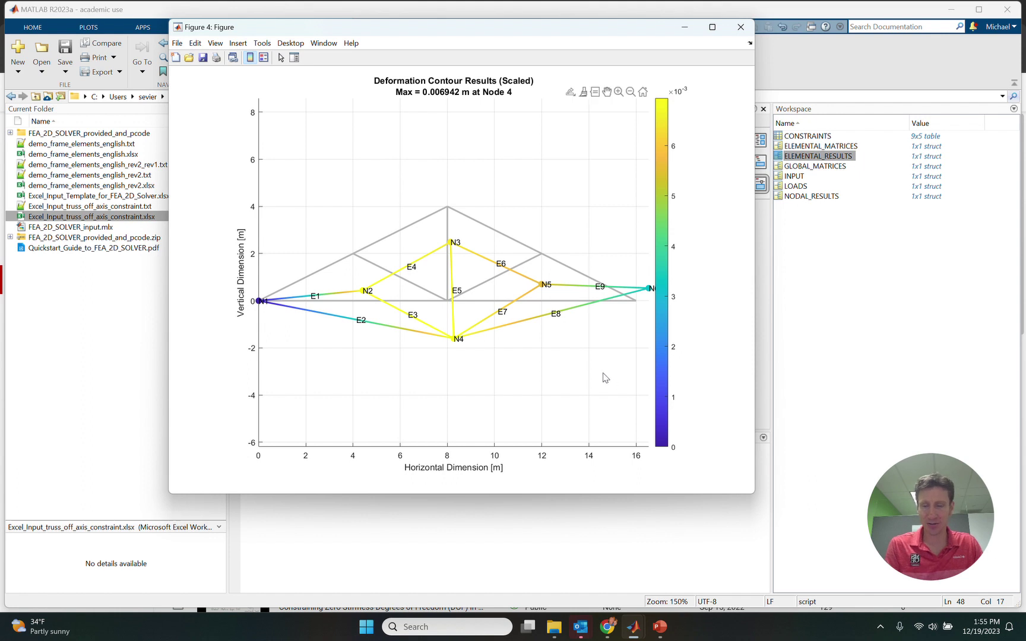
pyautogui.moveTo(579, 329); pyautogui.dragTo(515, 325)
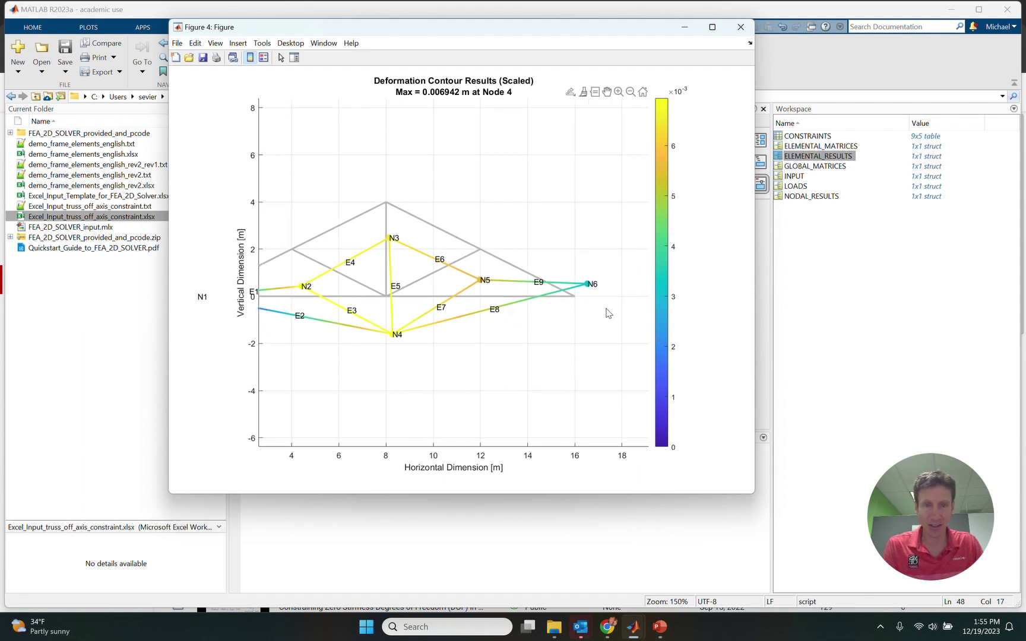
pyautogui.scroll(4, 607, 314)
pyautogui.scroll(4, 601, 306)
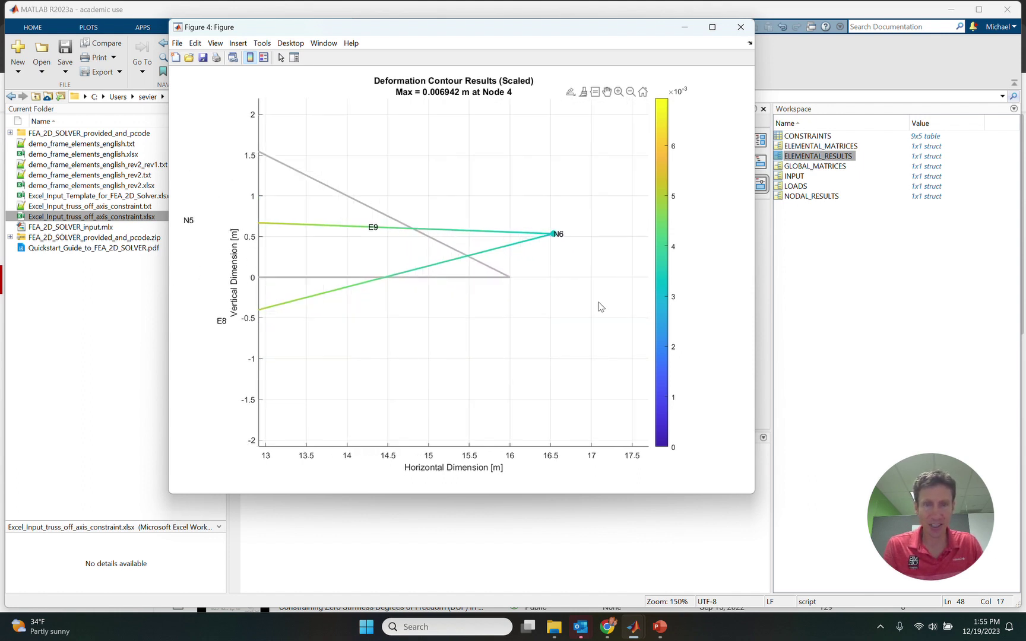
pyautogui.scroll(3, 600, 306)
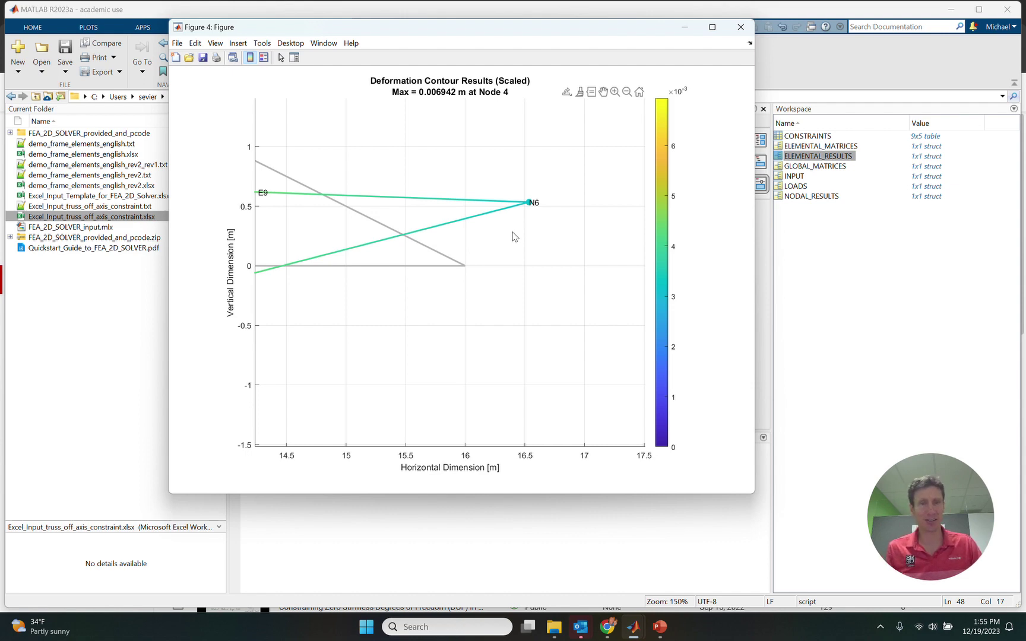
pyautogui.click(741, 28)
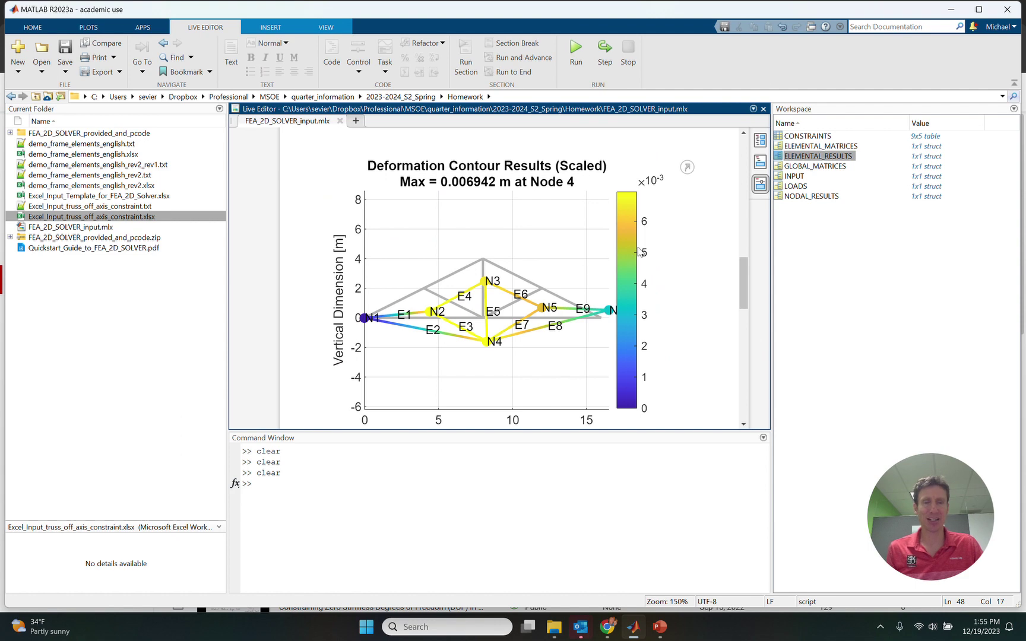
# Step: Open the results file Excel_Input_truss_off_axis_constraint.txt and examine the nodal displacements, highlighting node 6's X-direction displacement
pyautogui.click(107, 208)
pyautogui.doubleClick(106, 208)
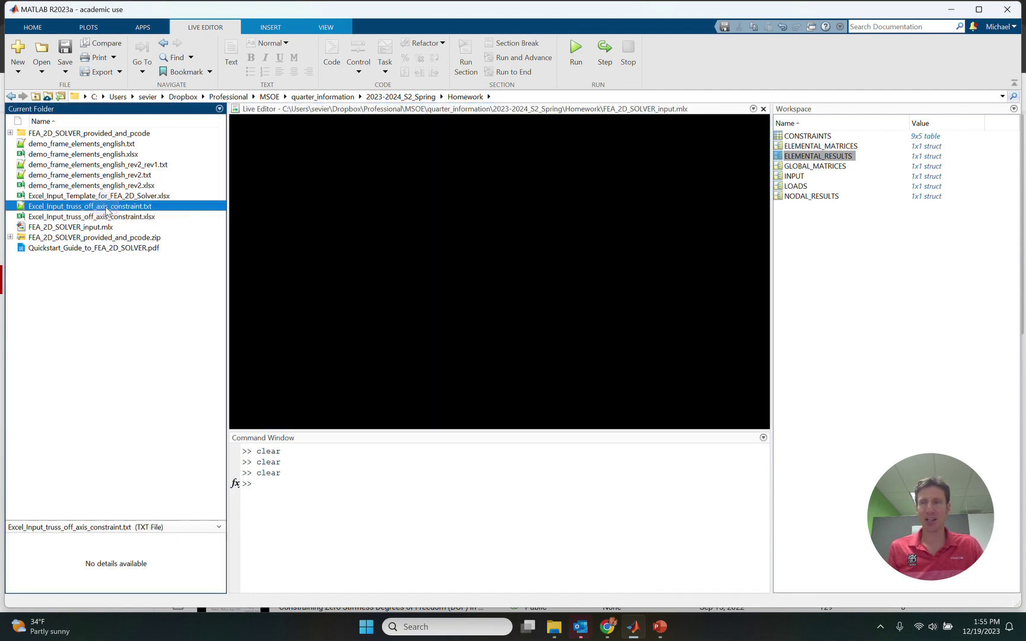
pyautogui.scroll(-3, 577, 262)
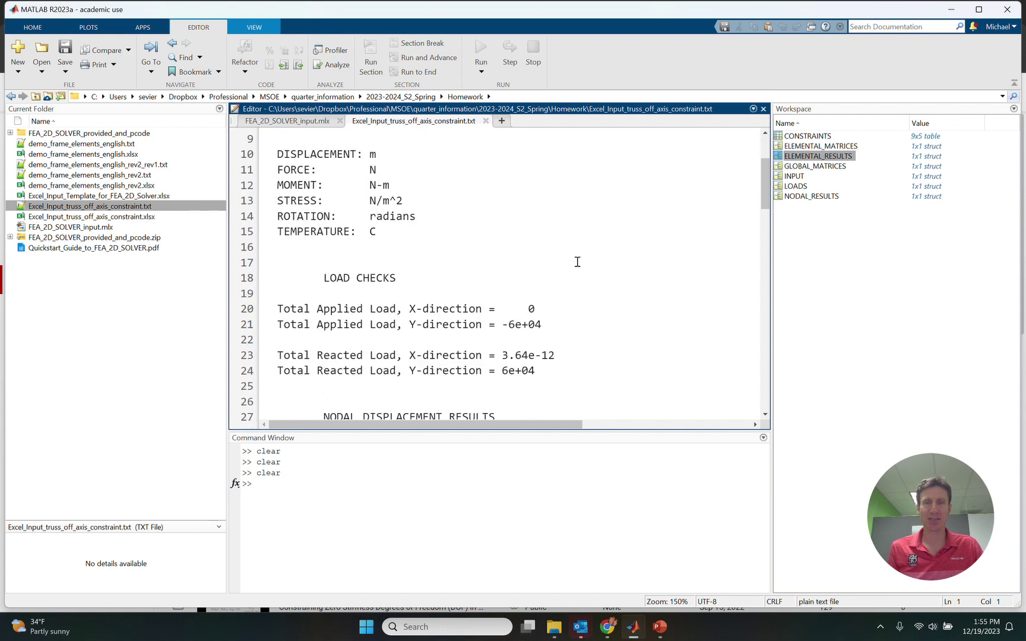
pyautogui.doubleClick(575, 113)
pyautogui.scroll(-4, 497, 351)
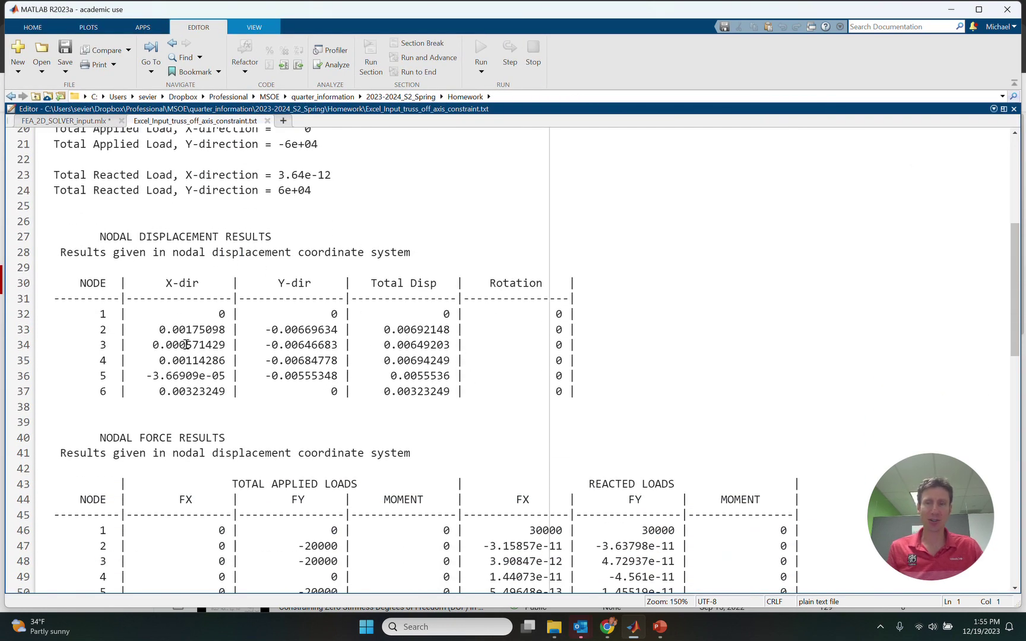
pyautogui.moveTo(159, 395); pyautogui.dragTo(264, 396)
pyautogui.click(215, 396)
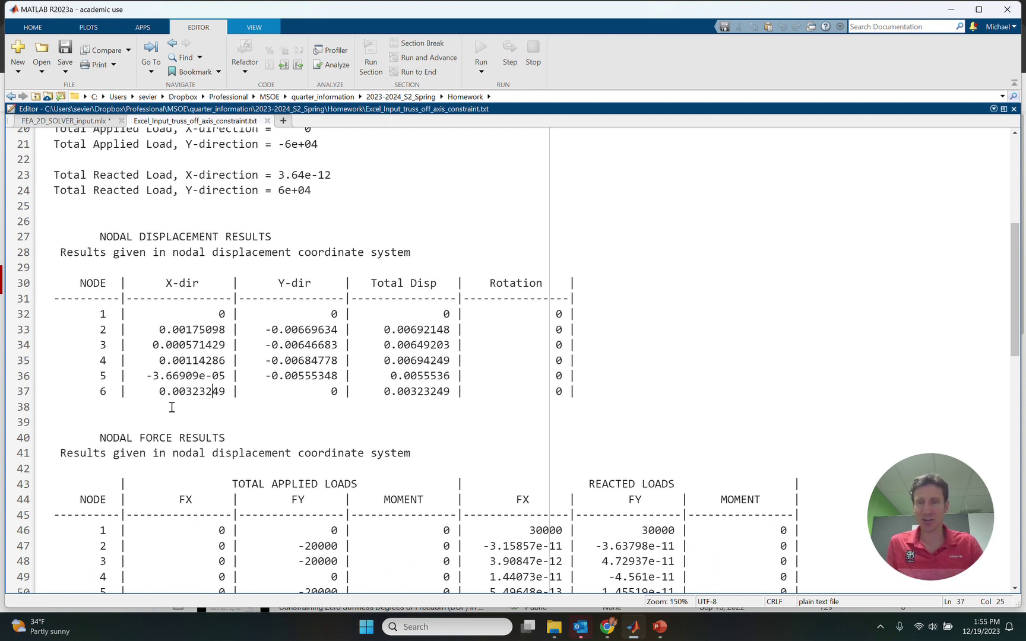
pyautogui.moveTo(158, 392); pyautogui.dragTo(228, 389)
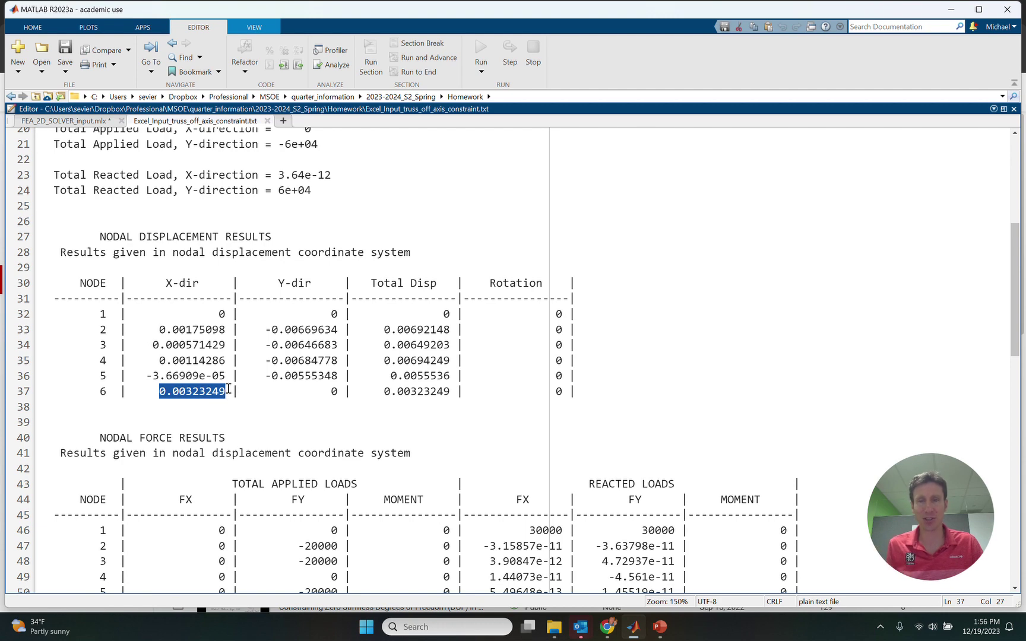
# Step: Review the nodal force results and the line element load results in the text file, restoring the editor to its docked size
pyautogui.scroll(-5, 424, 407)
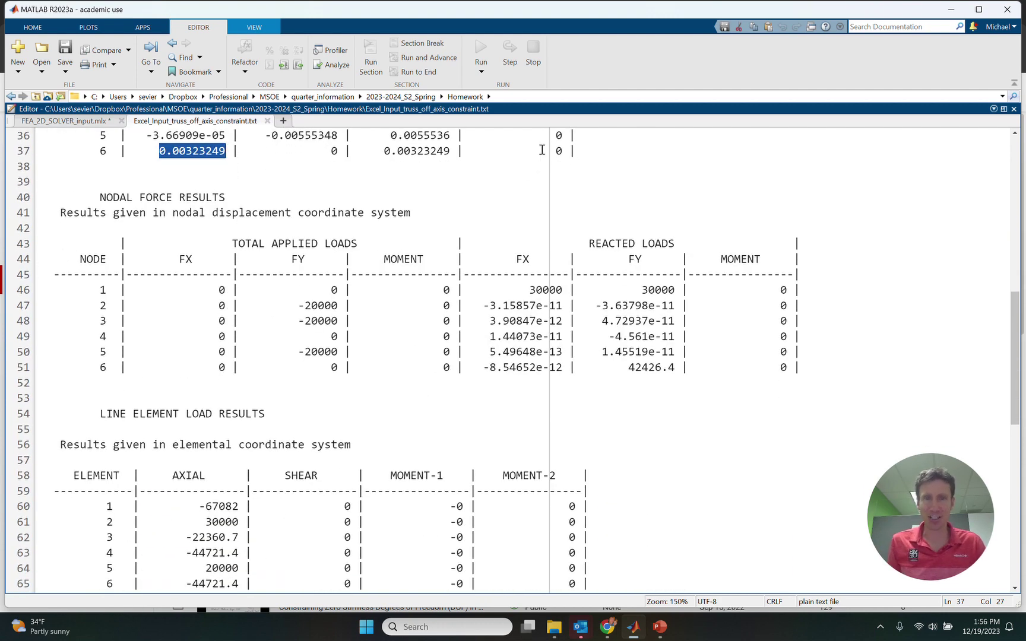
pyautogui.doubleClick(556, 111)
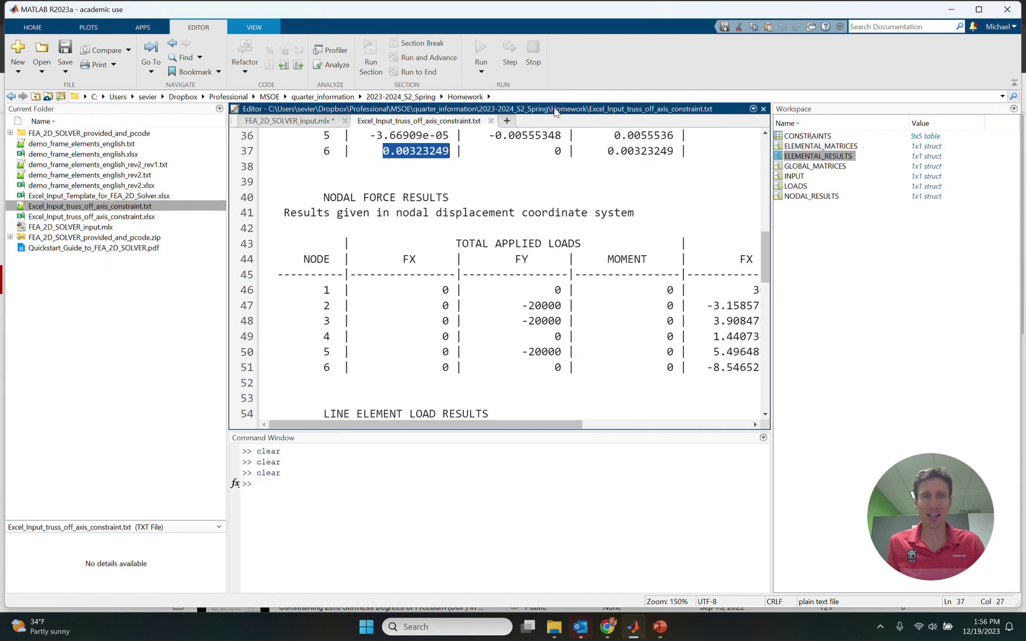
pyautogui.scroll(-5, 468, 326)
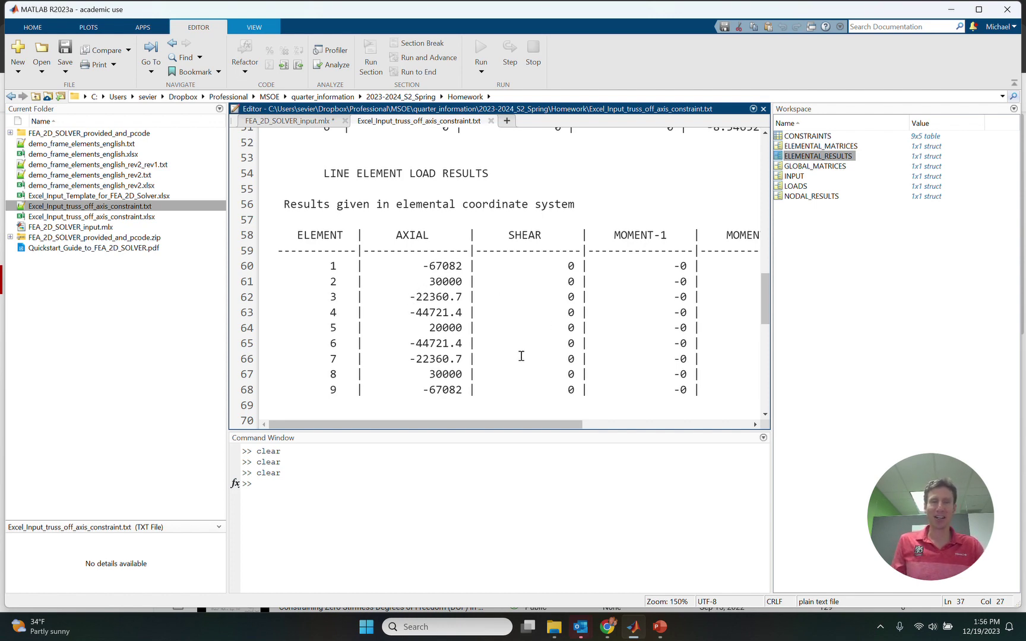
pyautogui.moveTo(520, 424)
pyautogui.mouseDown()
pyautogui.moveTo(549, 425)
pyautogui.moveTo(519, 425)
pyautogui.mouseUp()
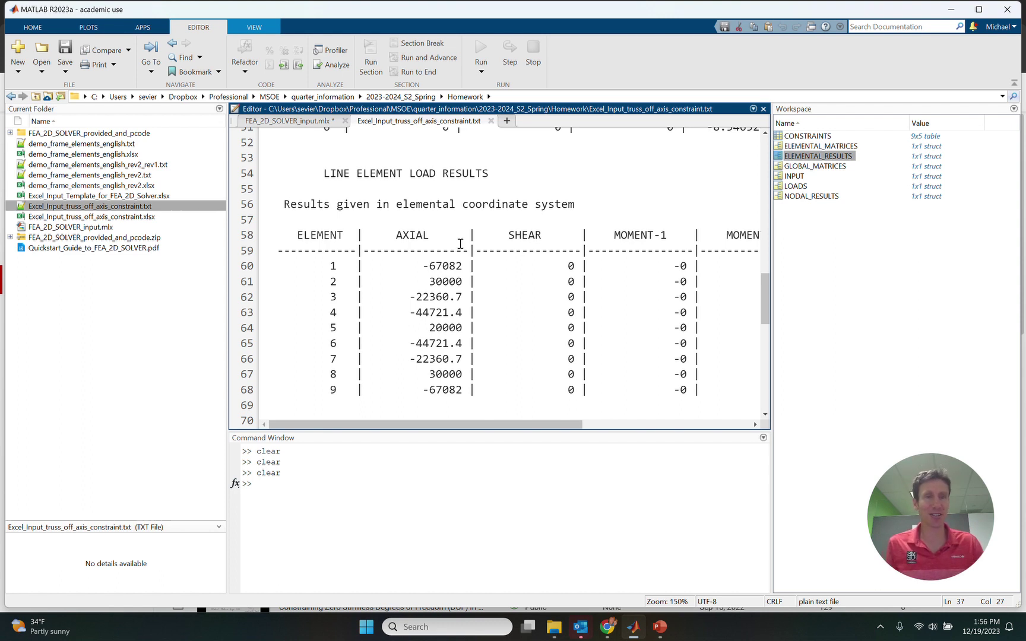
# Step: Open the GLOBAL_MATRICES structure from the workspace and inspect its global stiffness matrix K
pyautogui.click(814, 167)
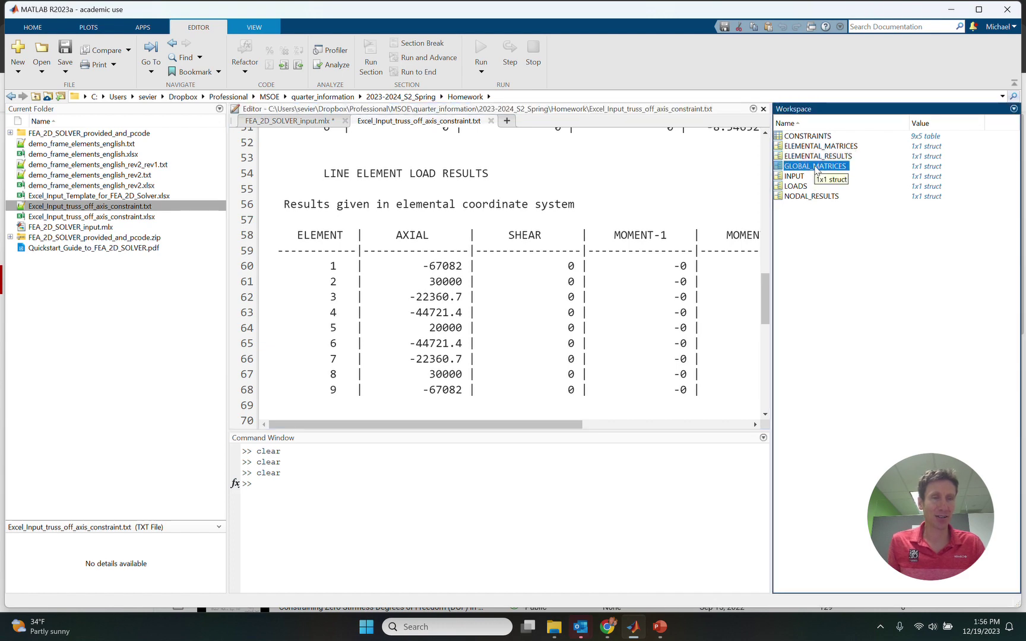
pyautogui.doubleClick(815, 167)
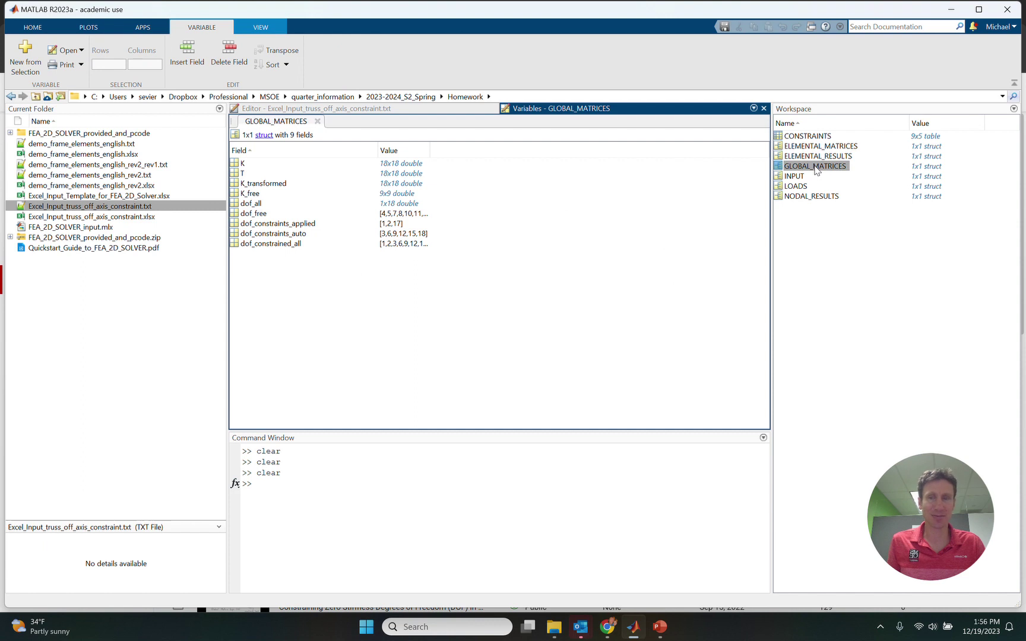
pyautogui.click(249, 193)
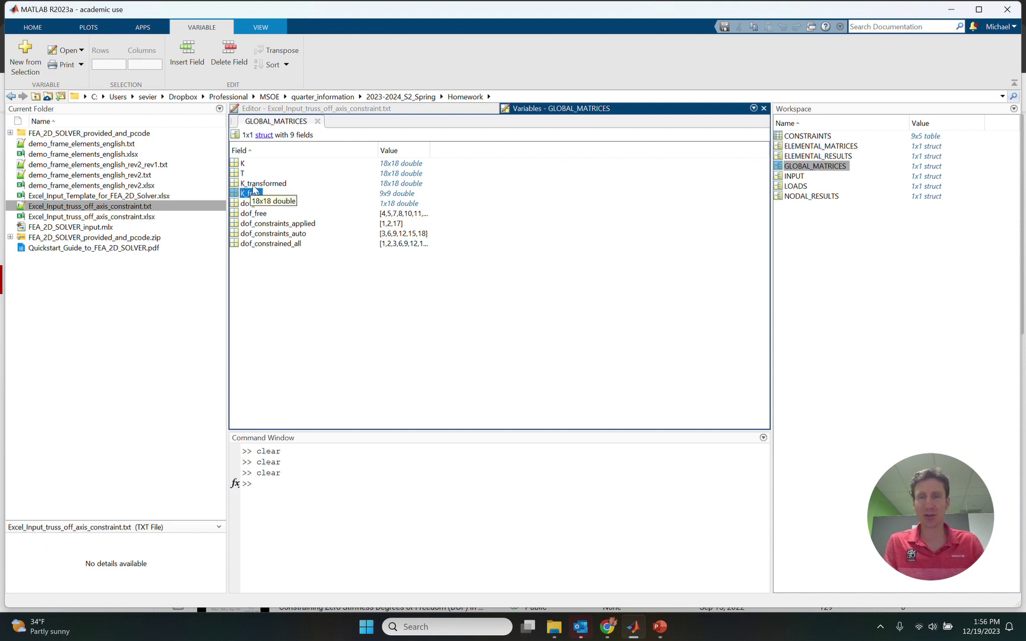
pyautogui.click(261, 184)
pyautogui.click(243, 164)
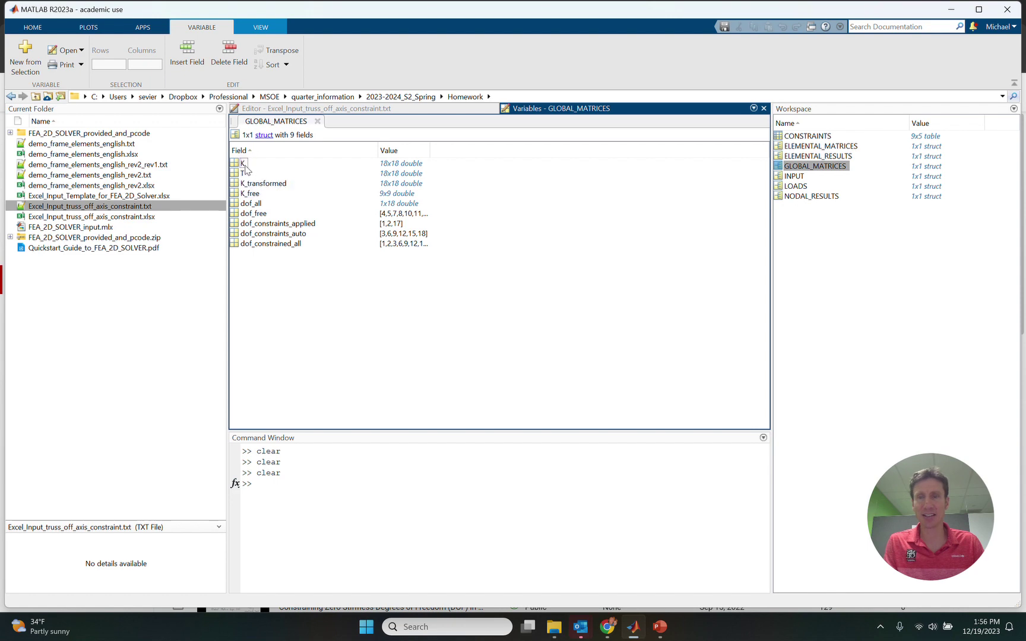
pyautogui.doubleClick(243, 165)
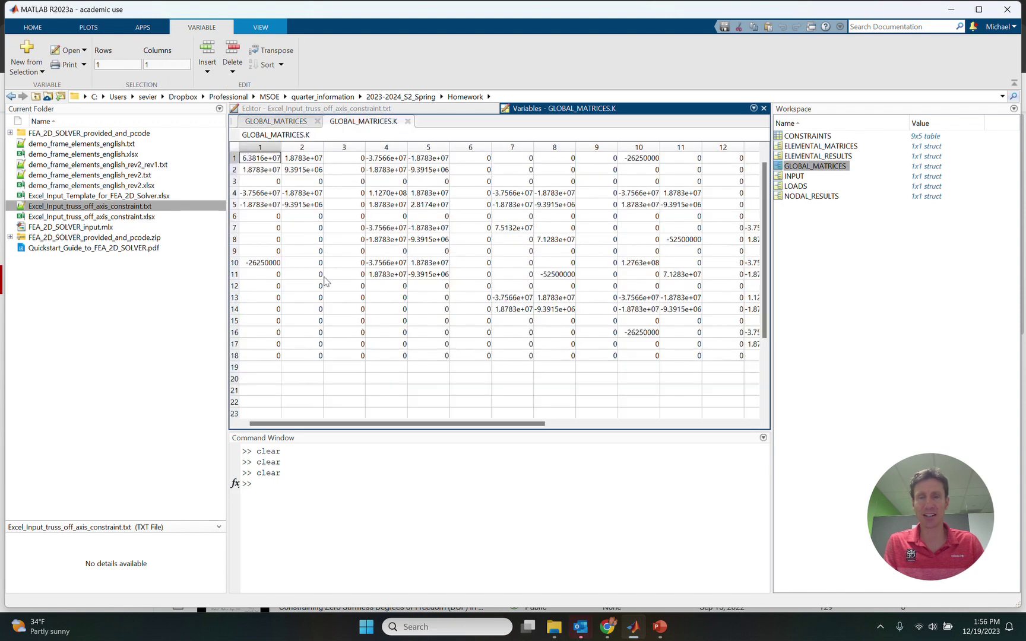
pyautogui.click(386, 369)
pyautogui.click(375, 390)
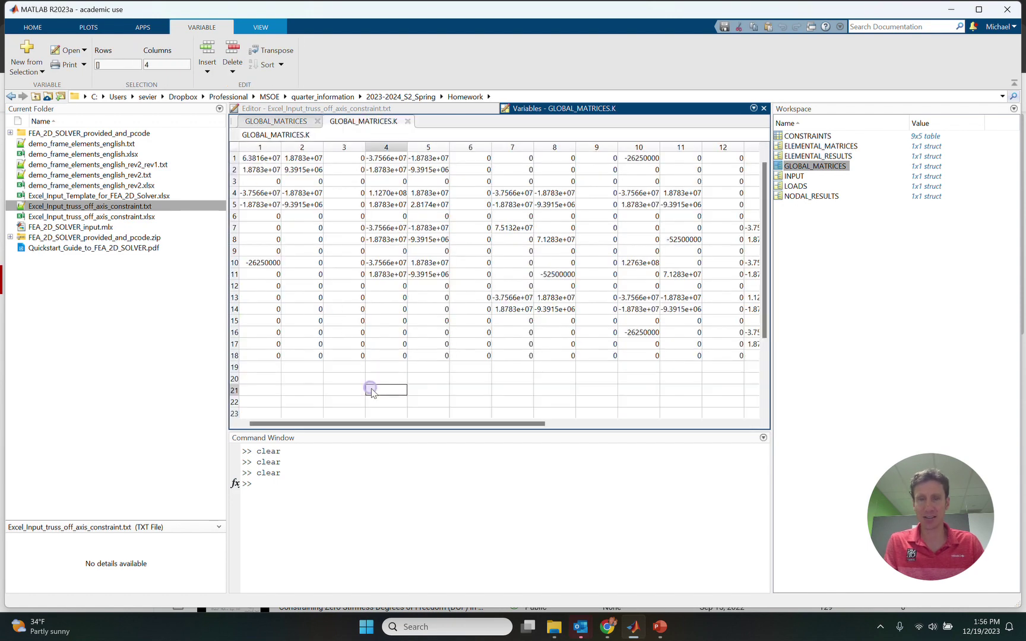
# Step: Close the text results file and open the K_transformed matrix from GLOBAL_MATRICES
pyautogui.click(308, 109)
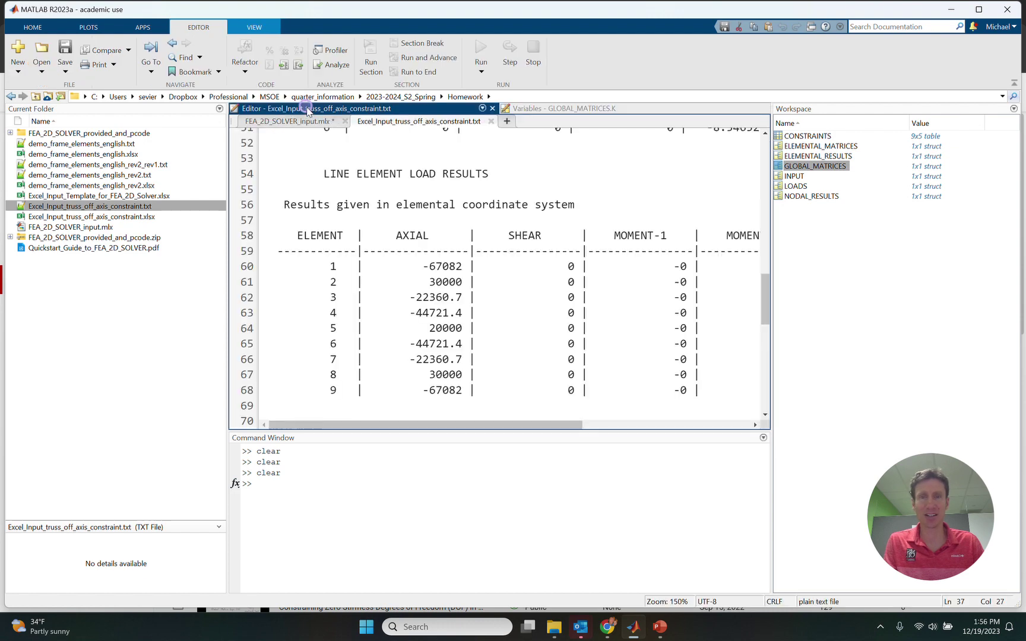
pyautogui.click(491, 121)
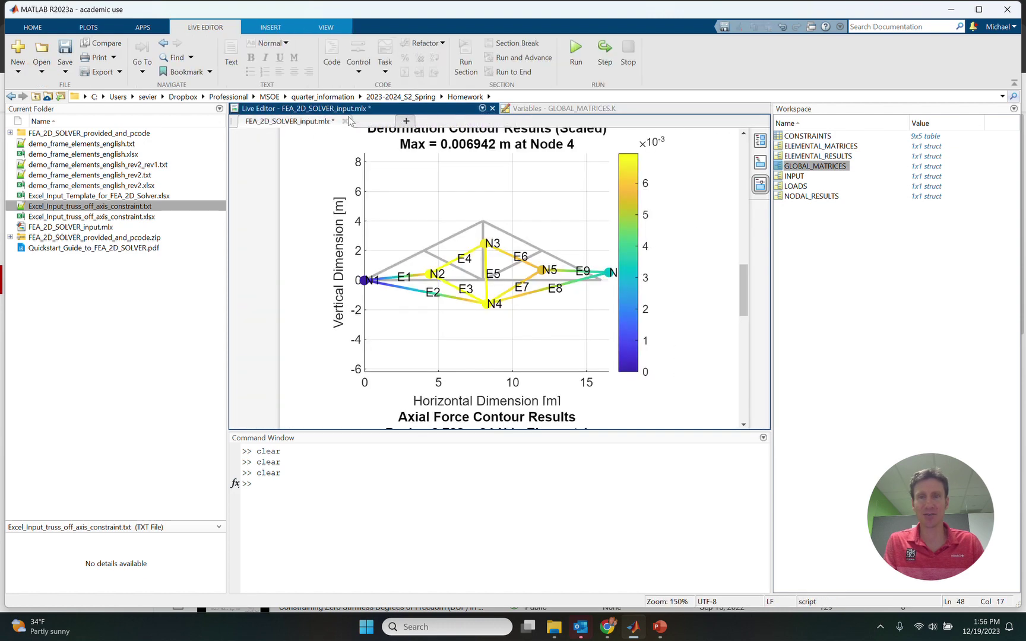
pyautogui.click(564, 108)
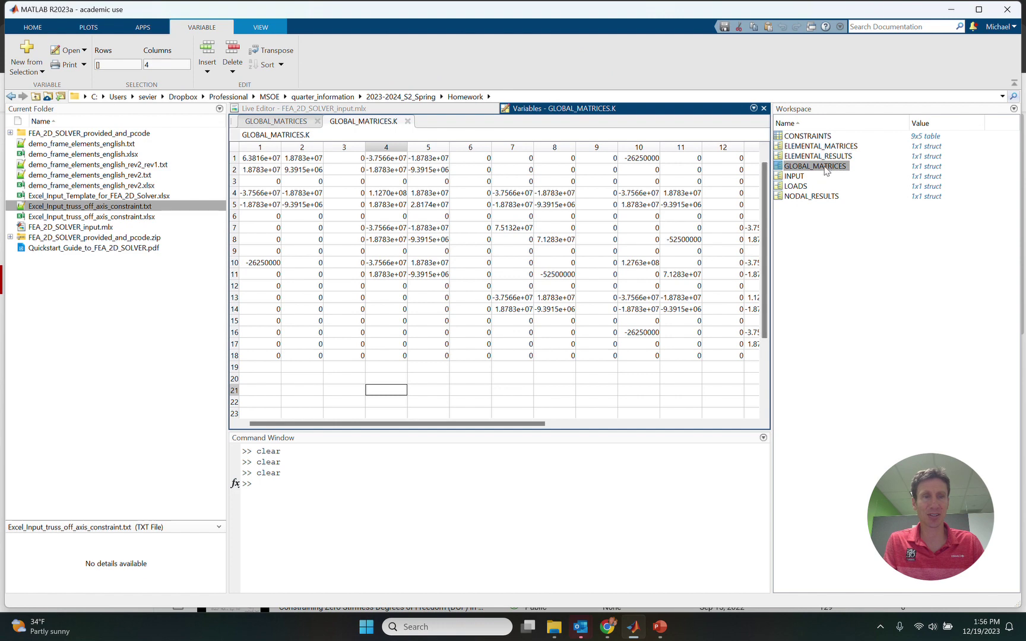
pyautogui.click(261, 121)
pyautogui.doubleClick(254, 185)
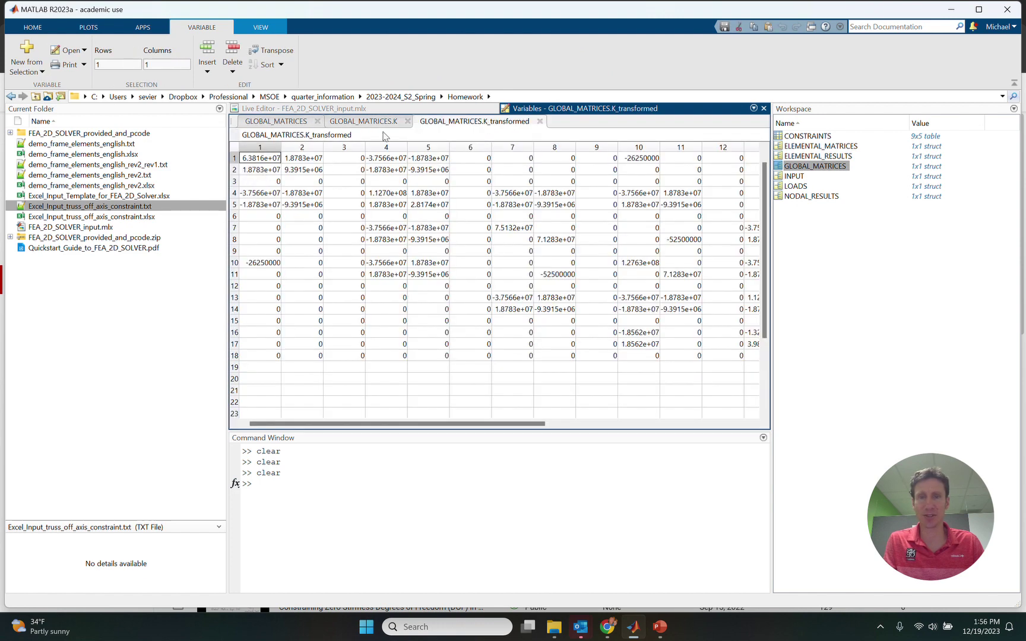
# Step: Enlarge the variable view and compare the K and K_transformed matrices, examining the rows and columns for node 6
pyautogui.doubleClick(552, 114)
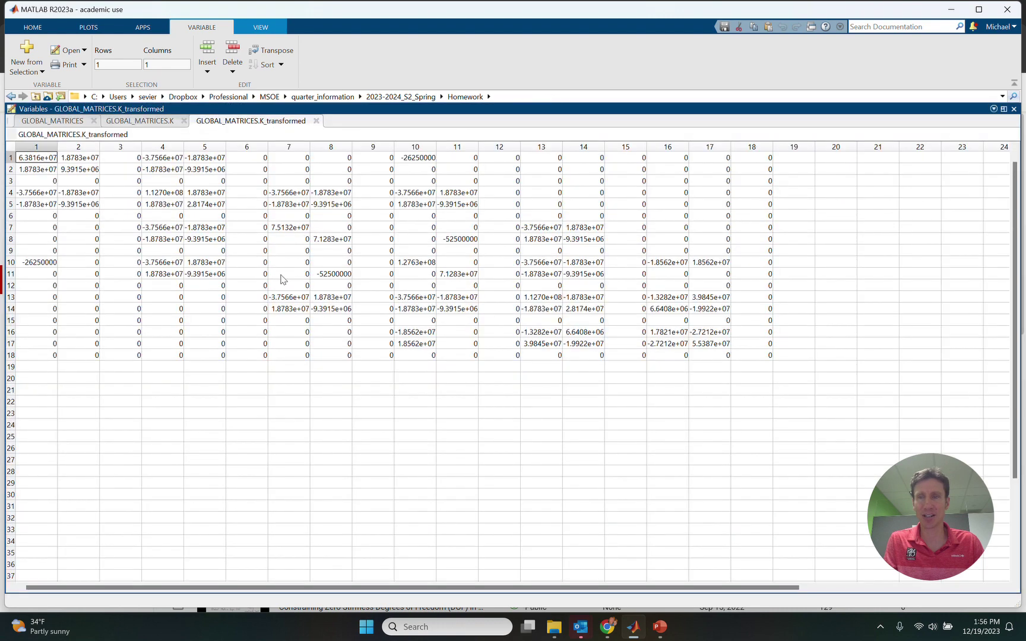
pyautogui.click(151, 120)
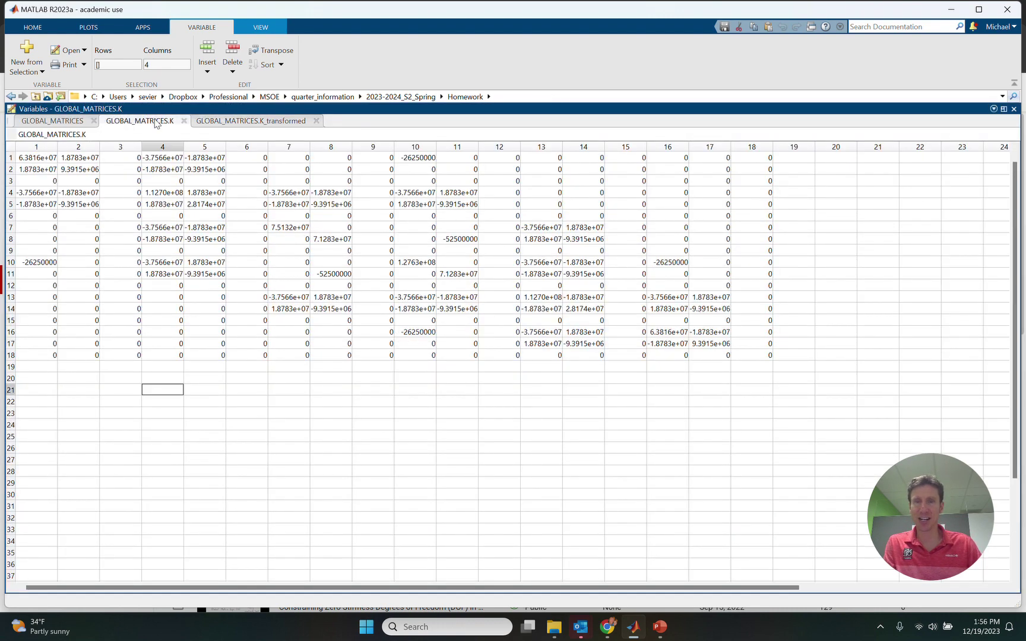
pyautogui.click(212, 122)
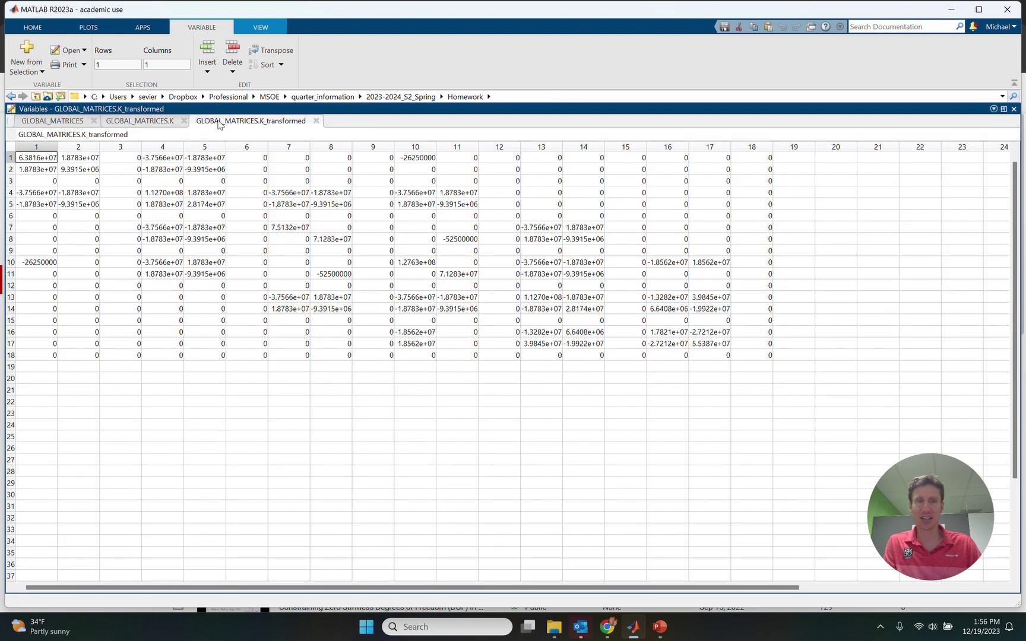
pyautogui.click(151, 121)
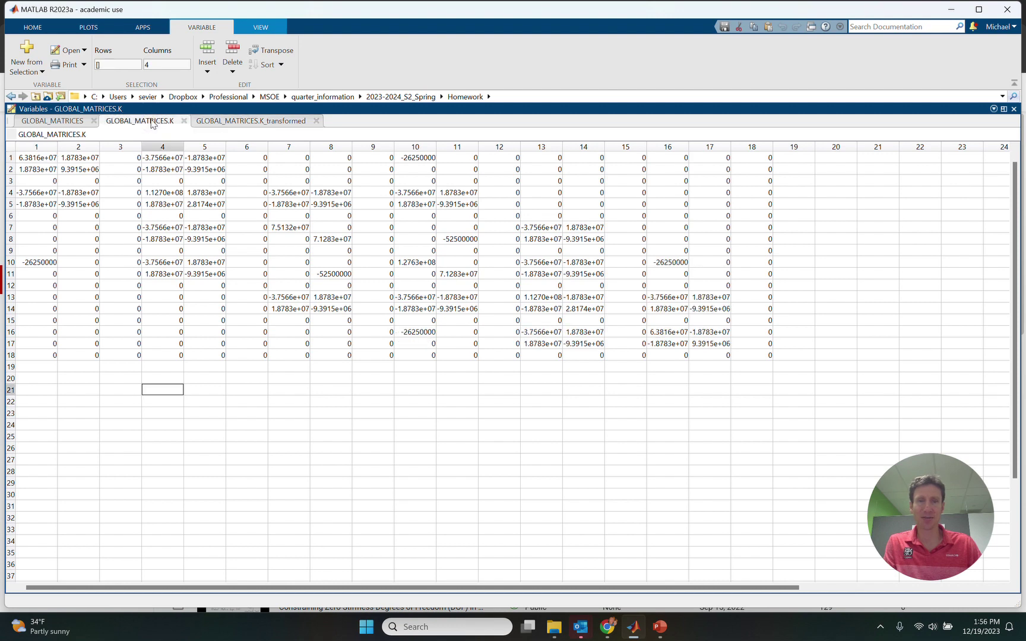
pyautogui.click(237, 122)
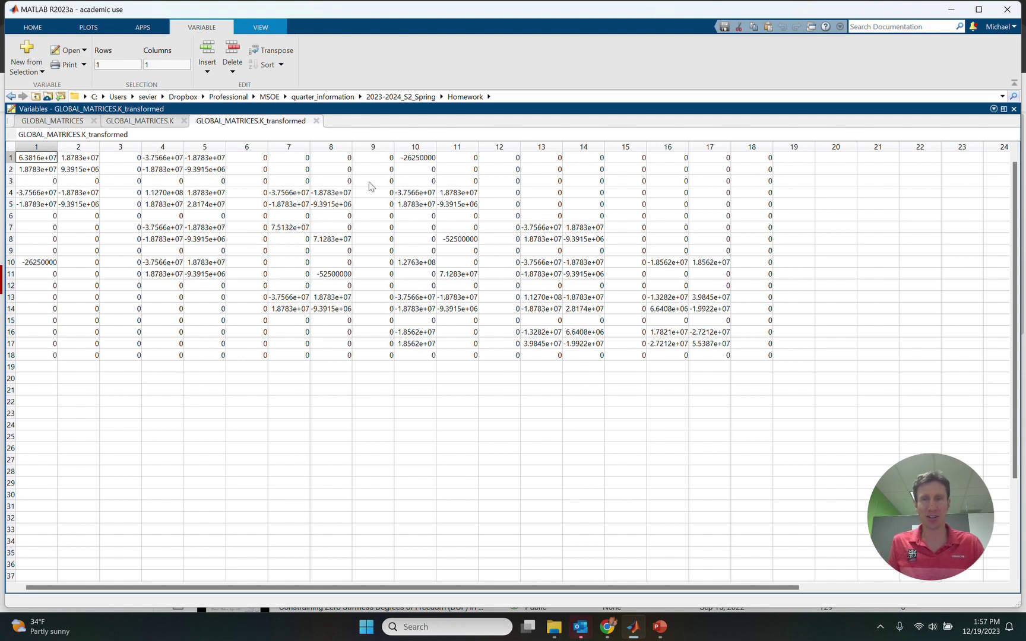
# Step: Close the K_transformed matrix, restore the docked layout and return to the FEA_2D_SOLVER_input.mlx live script
pyautogui.click(316, 121)
pyautogui.doubleClick(356, 109)
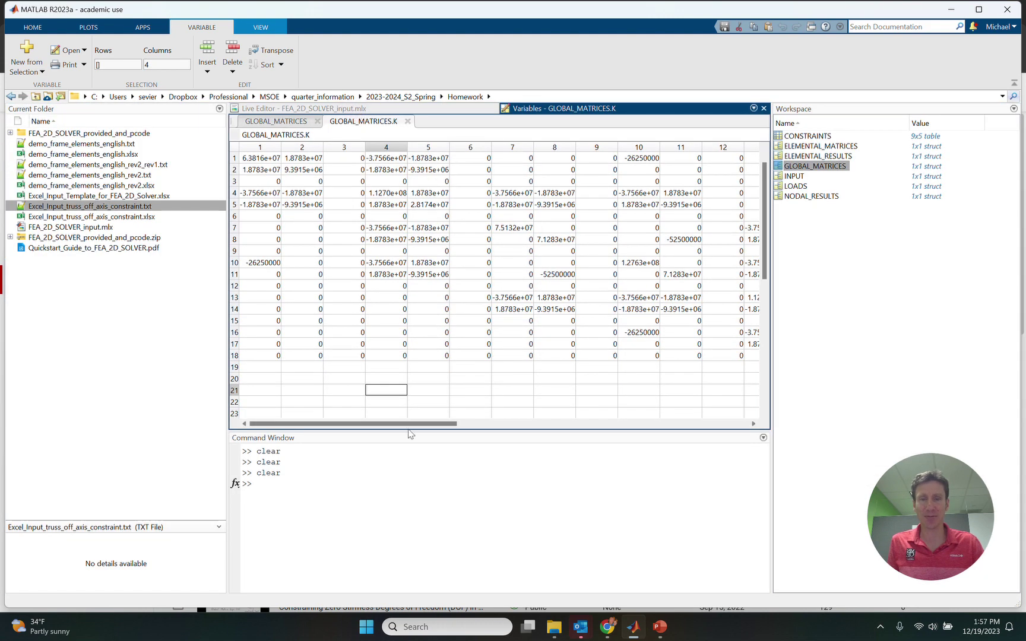
pyautogui.click(347, 109)
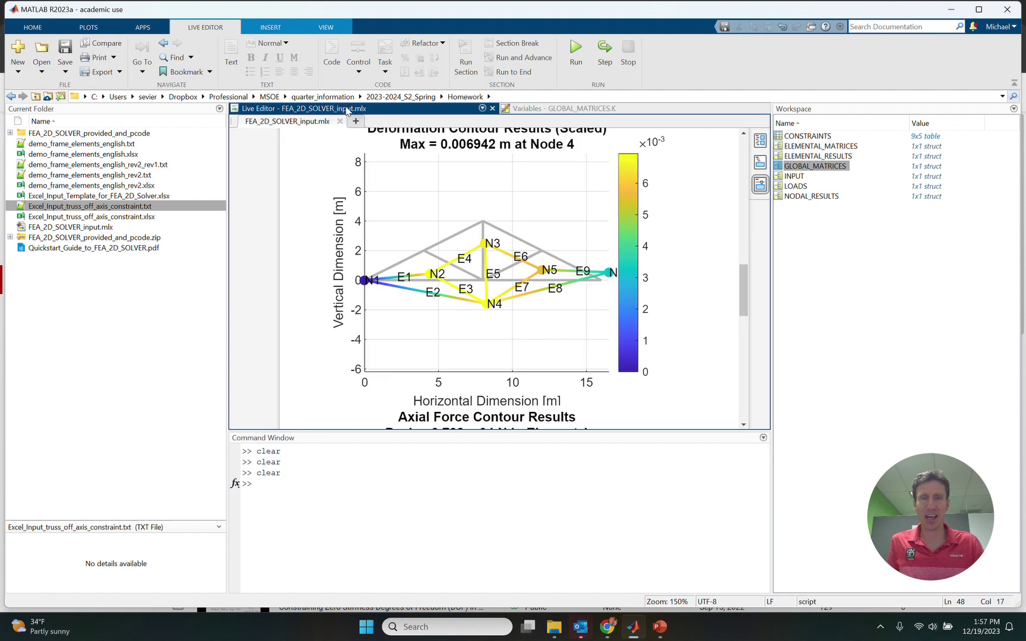